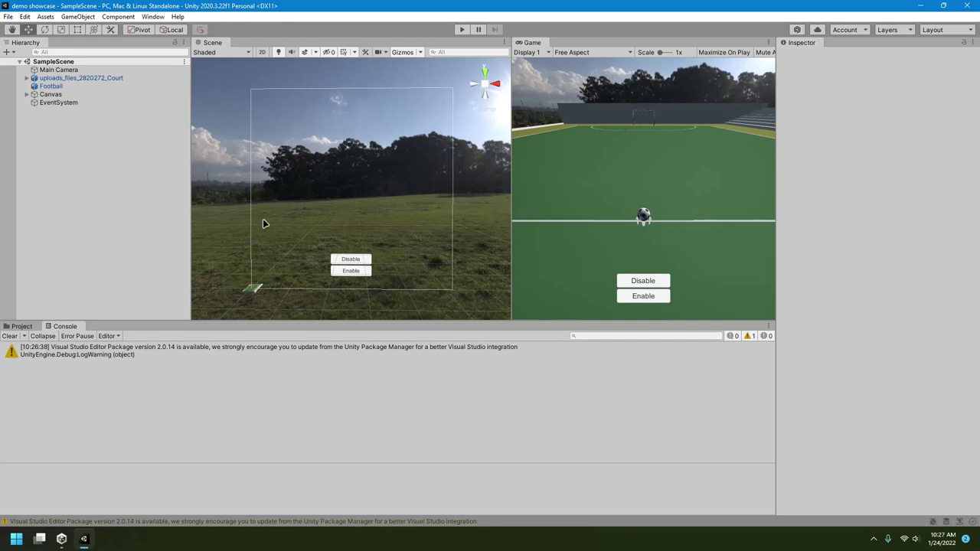
Select the Disable button in the Scene view and frame the view on it.
{"action": "left_click_drag", "start_coordinate": [259, 231], "coordinate": [320, 239], "text": "alt"}
{"action": "left_click", "coordinate": [335, 219]}
{"action": "key", "text": "f"}
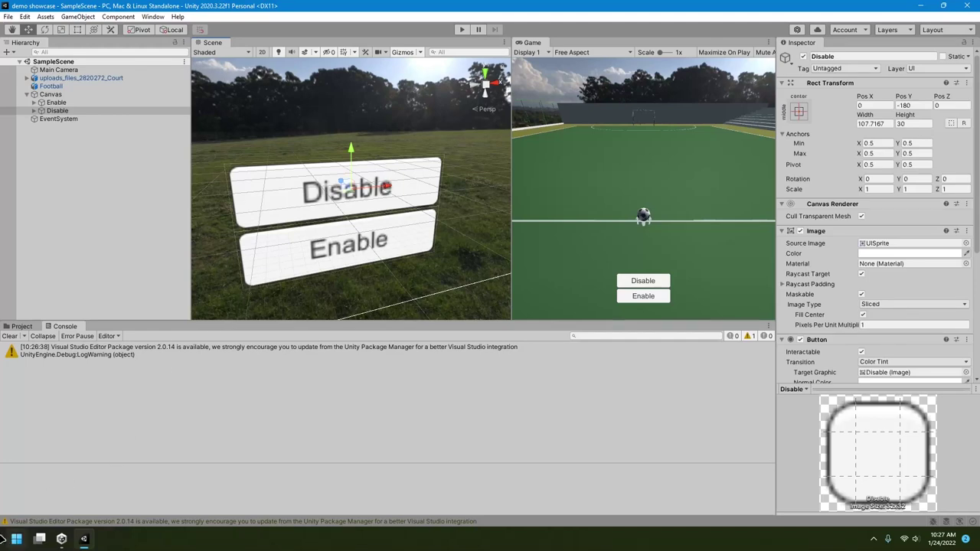
Switch to the Edge browser and open pixabay.com.
{"action": "left_click", "coordinate": [15, 538]}
{"action": "left_click", "coordinate": [158, 260]}
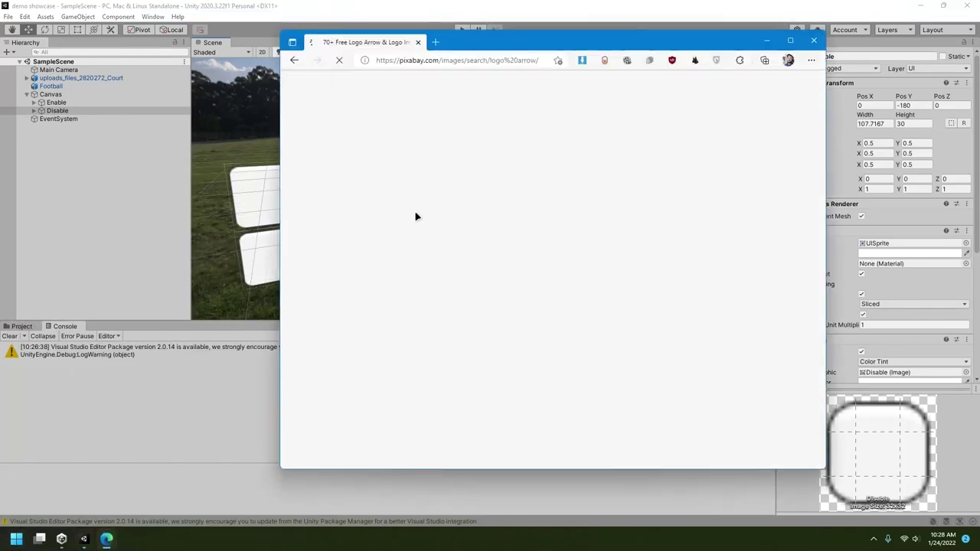
{"action": "left_click_drag", "start_coordinate": [588, 37], "coordinate": [696, 60]}
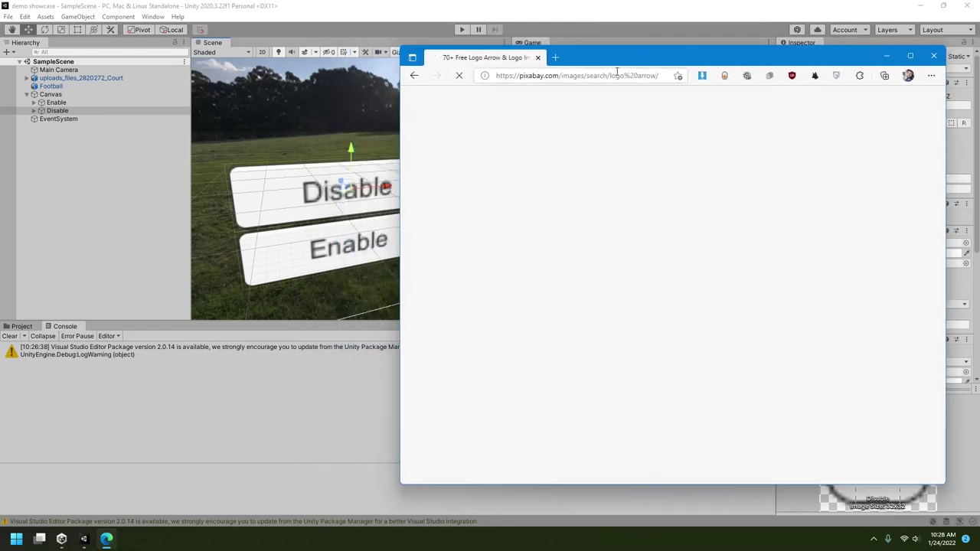
{"action": "left_click", "coordinate": [565, 75]}
{"action": "type", "text": "pix"}
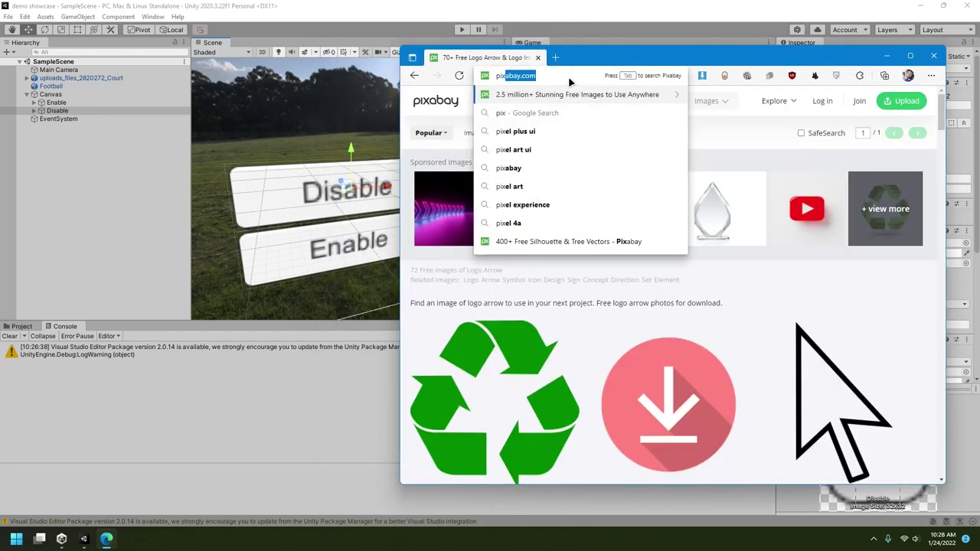
{"action": "type", "text": "abay.com"}
{"action": "key", "text": "Return"}
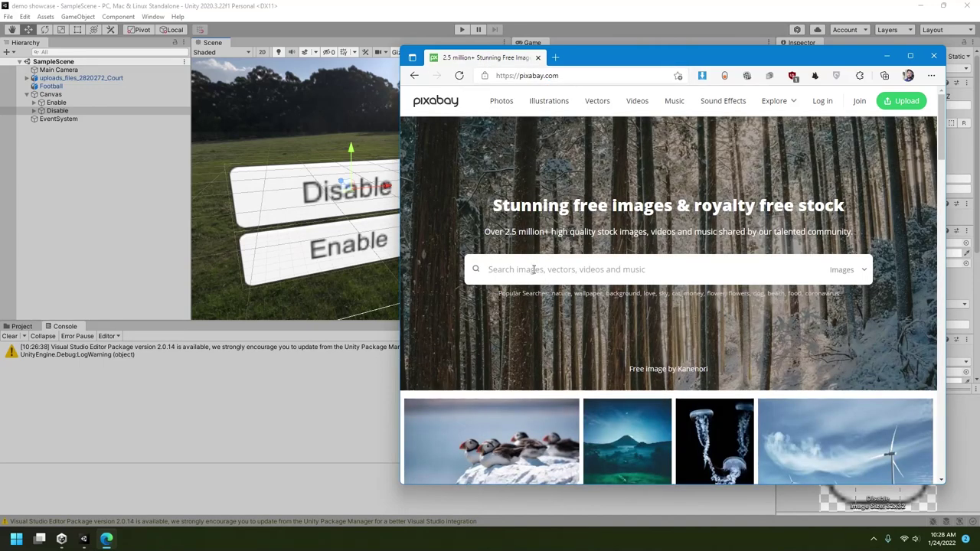
Widen the browser window and search Pixabay images for "tick mark".
{"action": "left_click", "coordinate": [534, 269]}
{"action": "left_click_drag", "start_coordinate": [397, 287], "coordinate": [349, 288]}
{"action": "scroll", "coordinate": [556, 263], "scroll_direction": "down", "scroll_amount": 2}
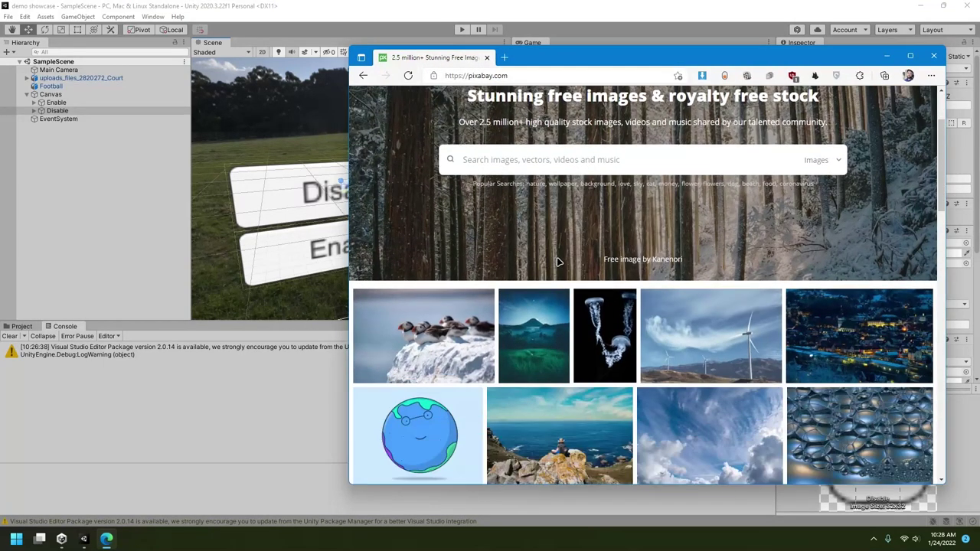
{"action": "scroll", "coordinate": [509, 276], "scroll_direction": "up", "scroll_amount": 3}
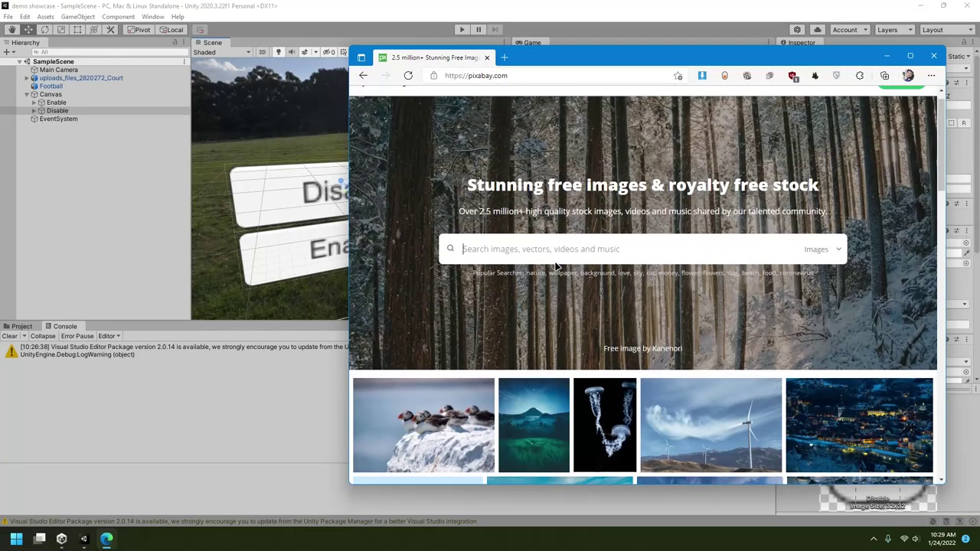
{"action": "left_click", "coordinate": [525, 269]}
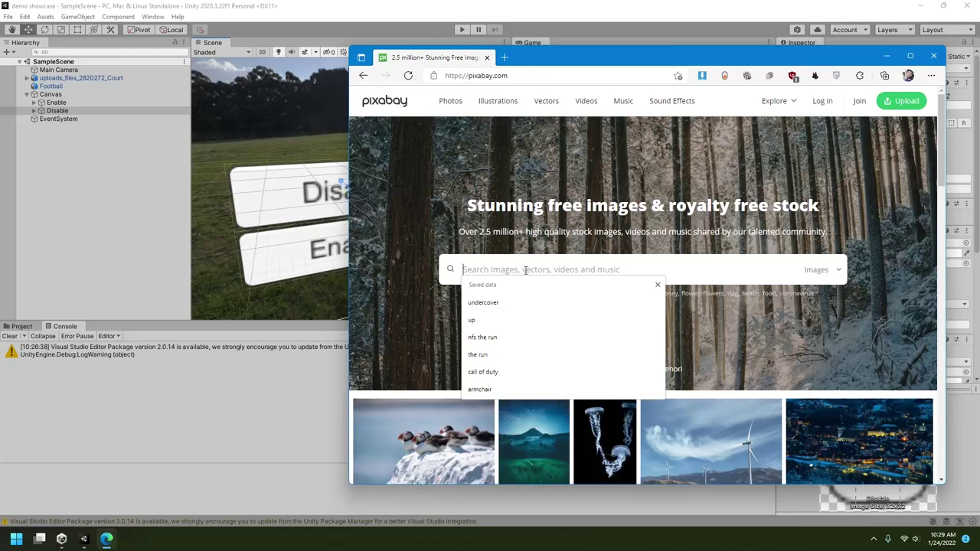
{"action": "type", "text": "t"}
{"action": "key", "text": "BackSpace"}
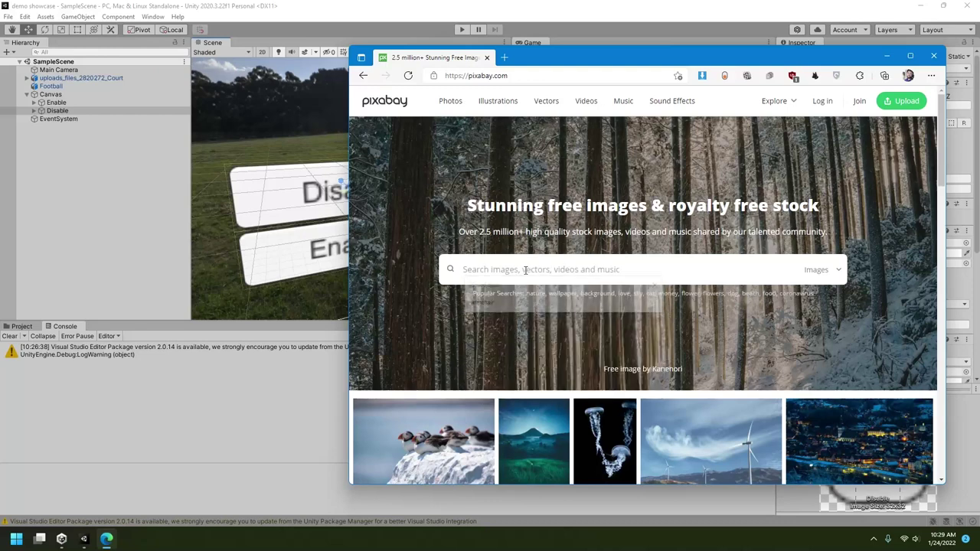
{"action": "type", "text": "tick a"}
{"action": "key", "text": "BackSpace"}
{"action": "key", "text": "BackSpace"}
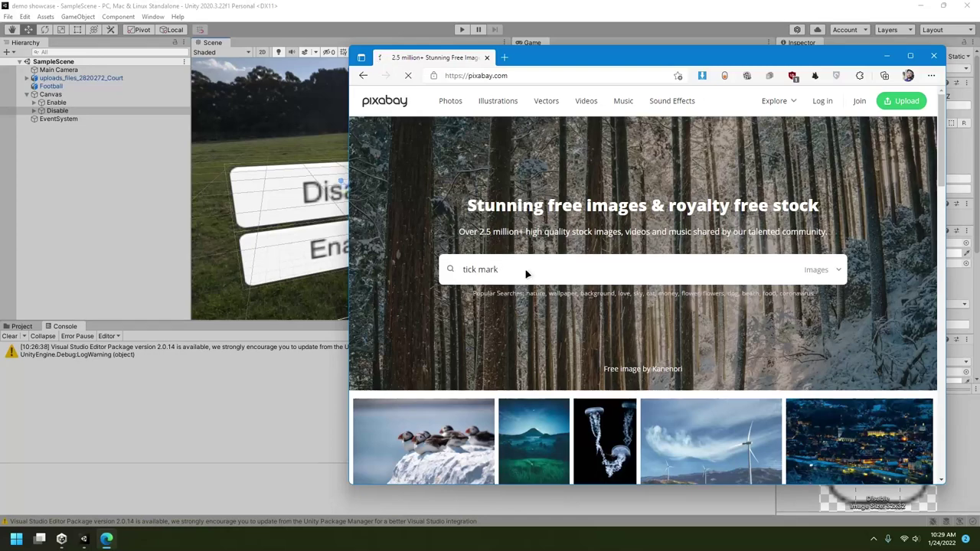
{"action": "key", "text": "Return"}
Open the green check mark image with the white outline and download it as a 640×628 PNG.
{"action": "scroll", "coordinate": [603, 291], "scroll_direction": "down", "scroll_amount": 2}
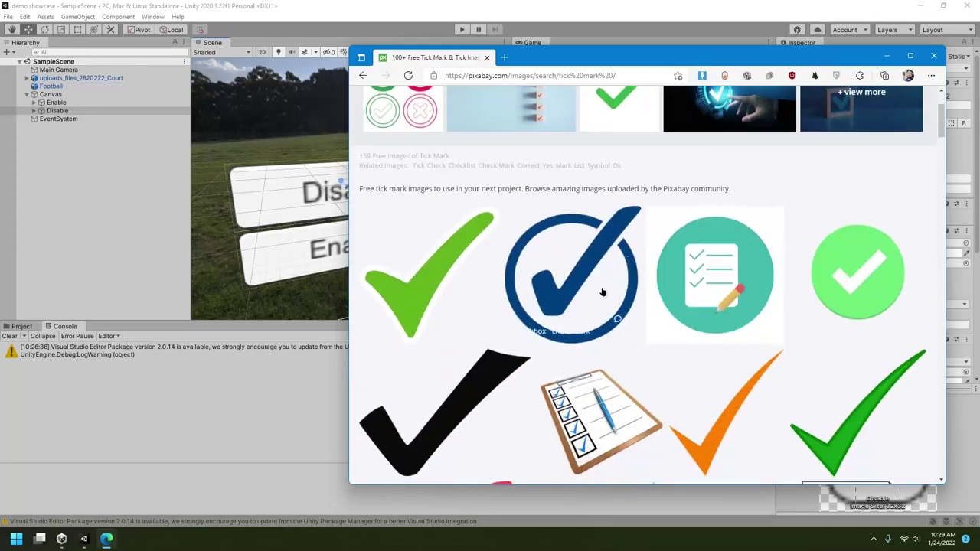
{"action": "left_click", "coordinate": [442, 280]}
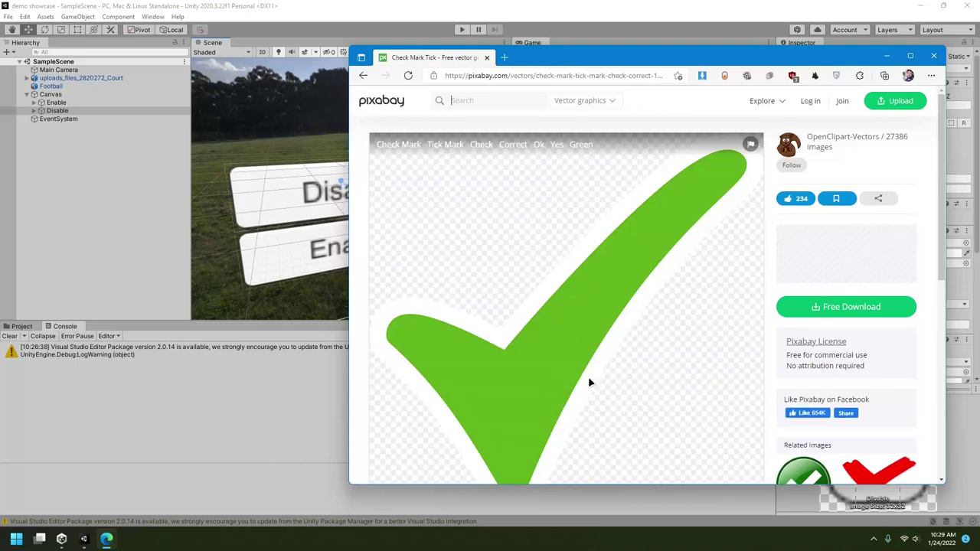
{"action": "left_click", "coordinate": [855, 307]}
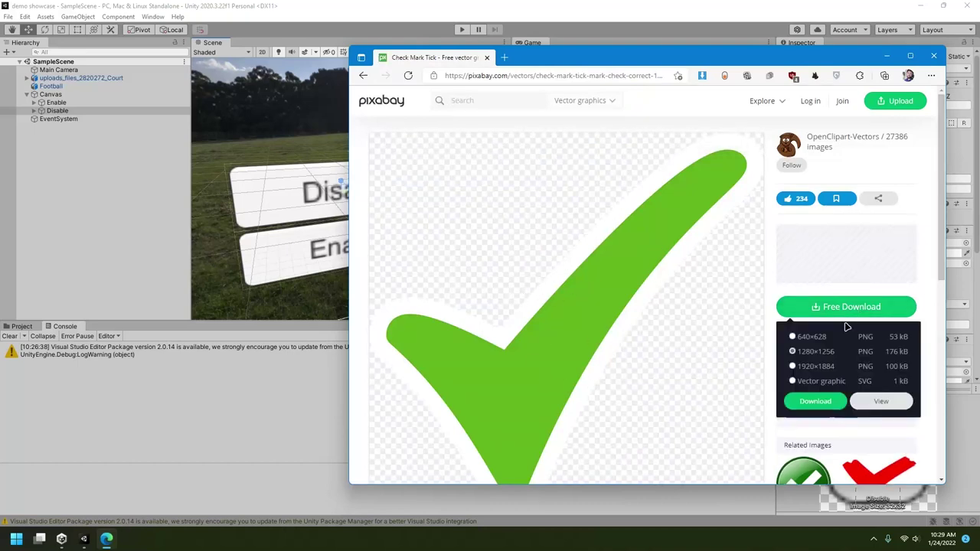
{"action": "left_click", "coordinate": [792, 336]}
{"action": "left_click", "coordinate": [814, 402]}
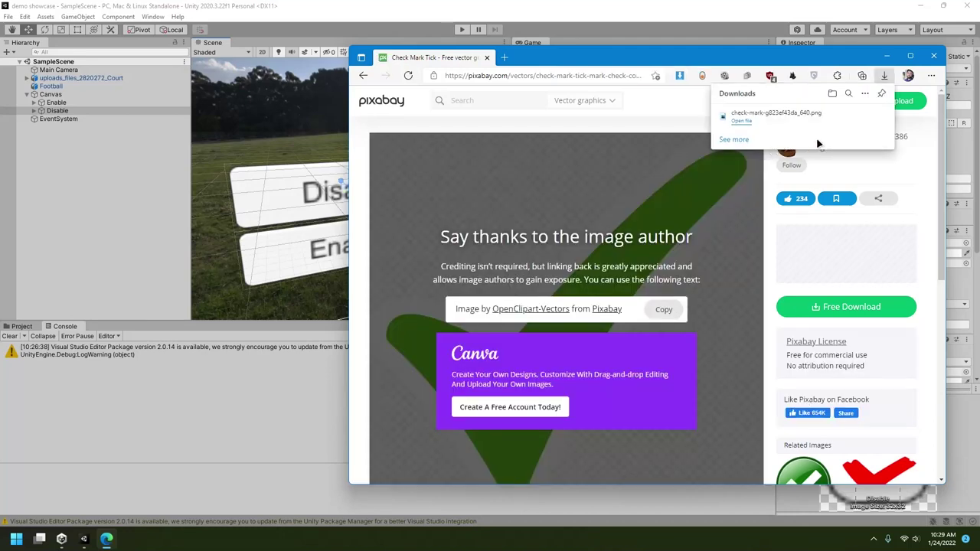
Search Pixabay's vector graphics for "cross".
{"action": "left_click", "coordinate": [505, 103]}
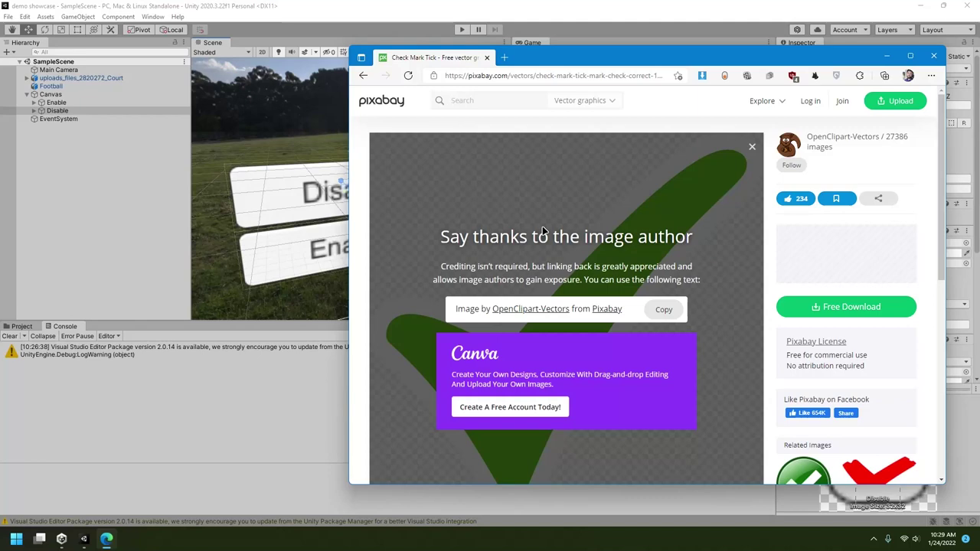
{"action": "type", "text": "cross"}
{"action": "key", "text": "Return"}
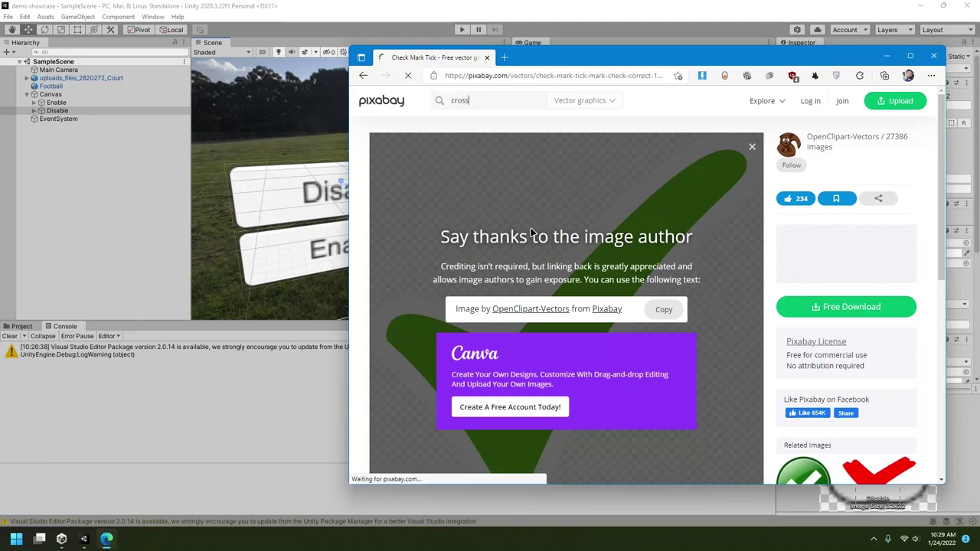
Open the red brush-stroke cross image and download it as a 640×435 PNG.
{"action": "scroll", "coordinate": [554, 229], "scroll_direction": "down", "scroll_amount": 5}
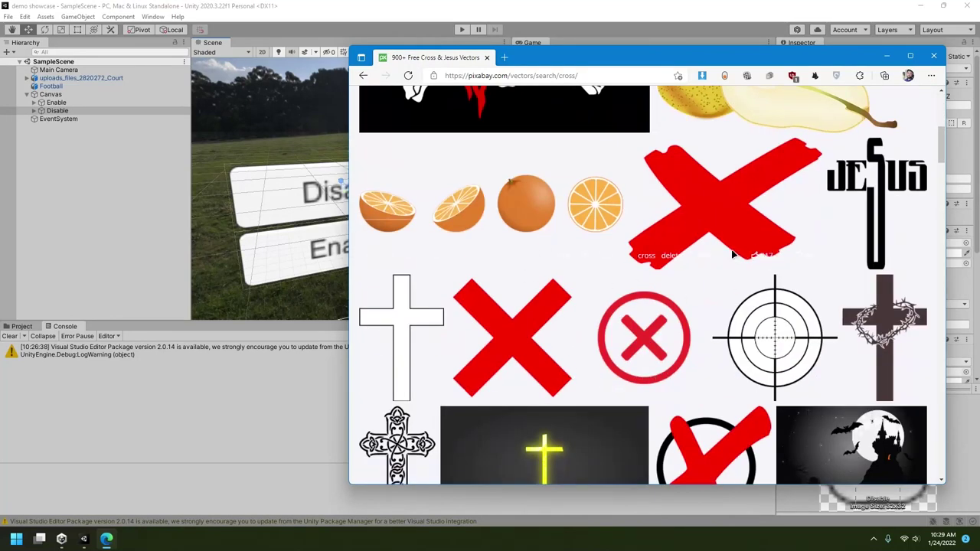
{"action": "left_click", "coordinate": [725, 210]}
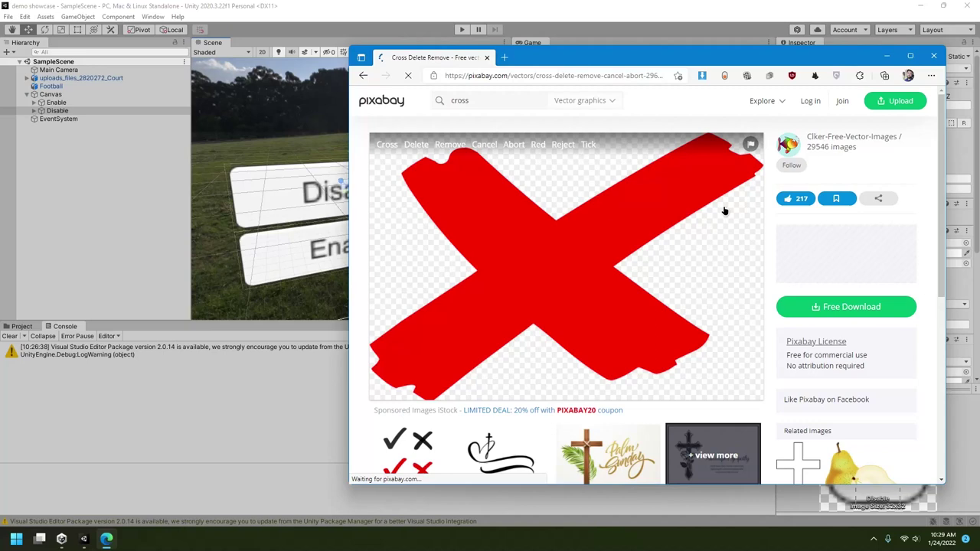
{"action": "left_click", "coordinate": [816, 306]}
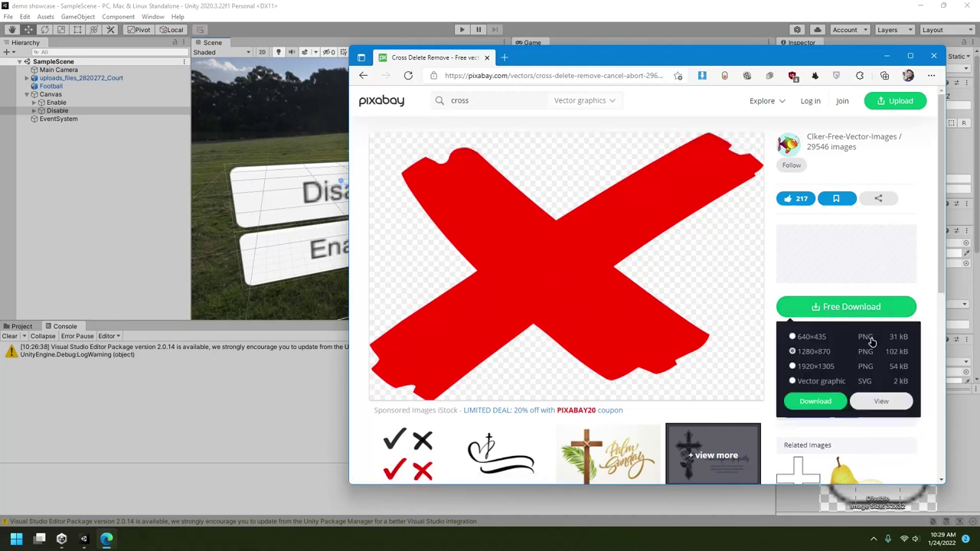
{"action": "left_click", "coordinate": [817, 402]}
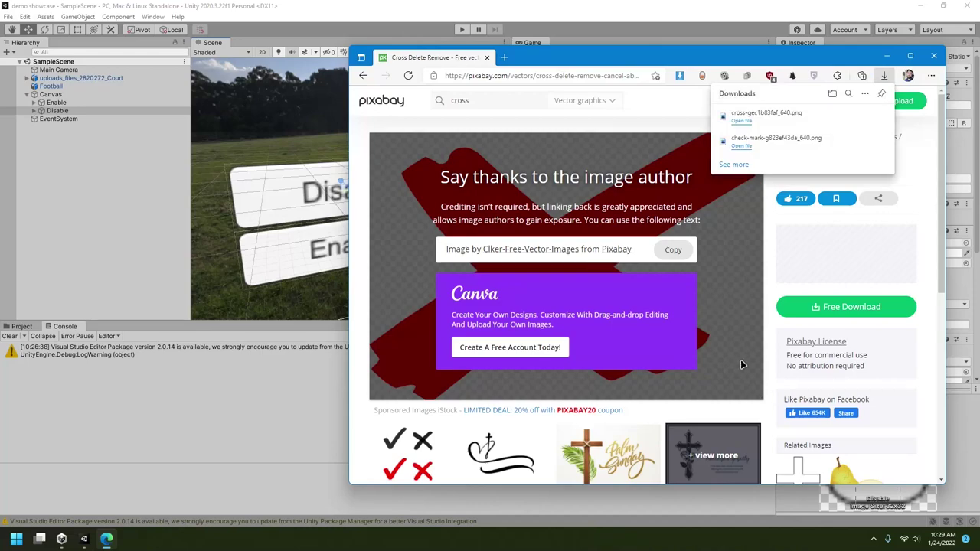
Show the downloads in their folder and import the check mark and cross PNG files into the Unity project's Assets folder.
{"action": "mouse_move", "coordinate": [845, 148]}
{"action": "left_click", "coordinate": [849, 115]}
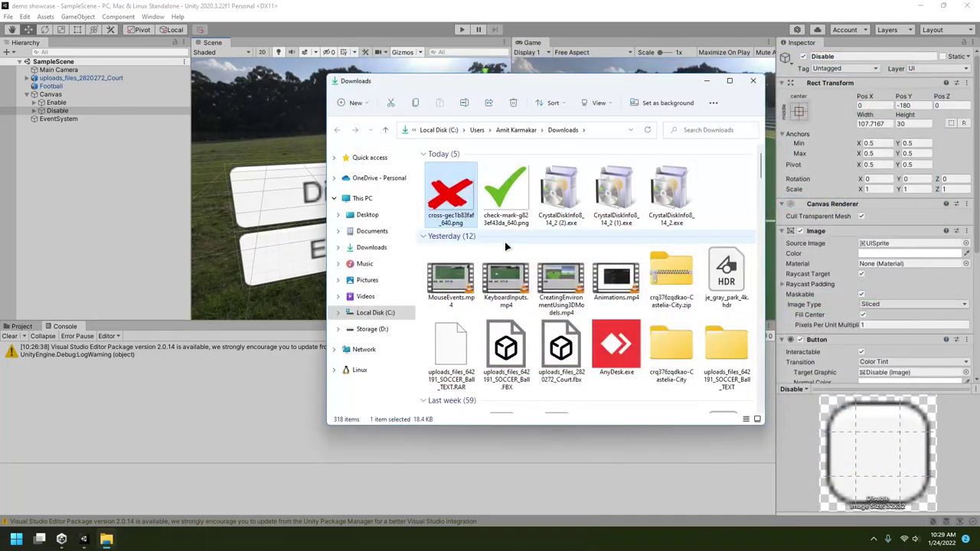
{"action": "left_click", "coordinate": [505, 193], "text": "ctrl"}
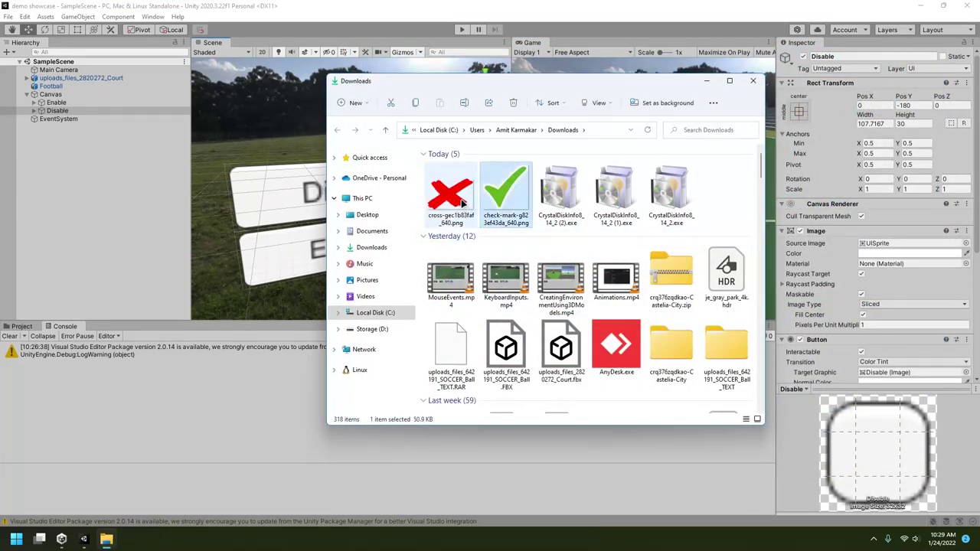
{"action": "left_click", "coordinate": [22, 326]}
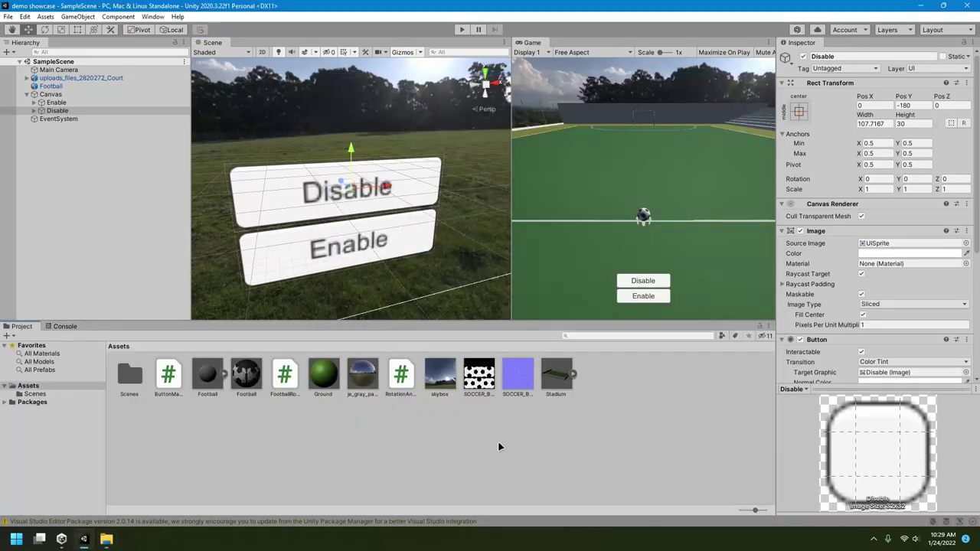
{"action": "key", "text": "alt+Tab"}
{"action": "left_click_drag", "start_coordinate": [451, 193], "coordinate": [293, 452]}
{"action": "left_click", "coordinate": [223, 429]}
Set the texture type of both the check mark and cross images to Sprite (2D and UI) and apply the import settings.
{"action": "left_click", "coordinate": [203, 379]}
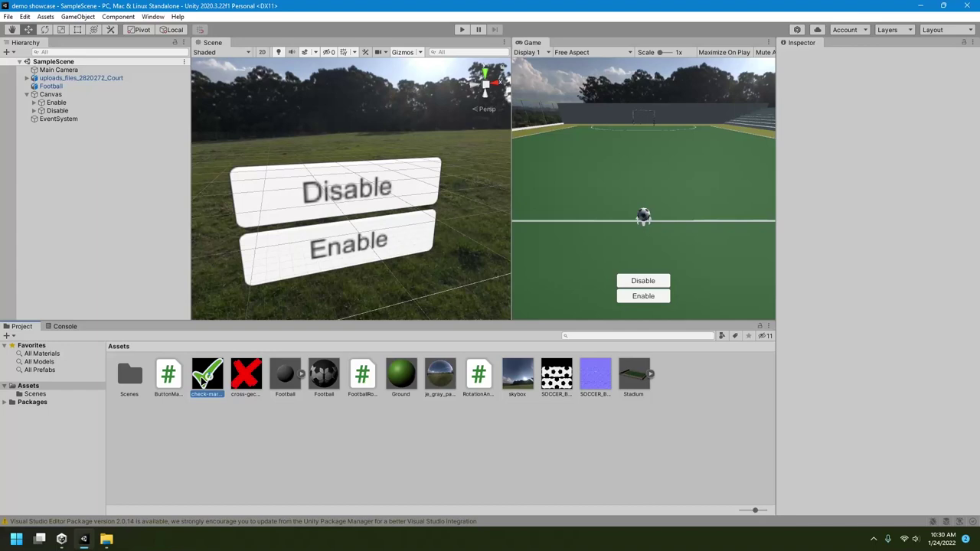
{"action": "left_click", "coordinate": [257, 379], "text": "ctrl"}
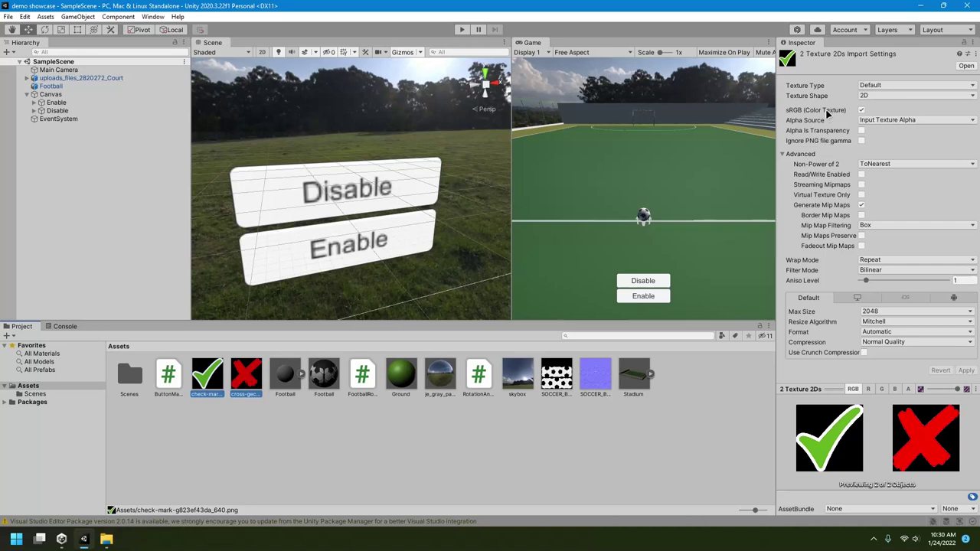
{"action": "left_click", "coordinate": [887, 84]}
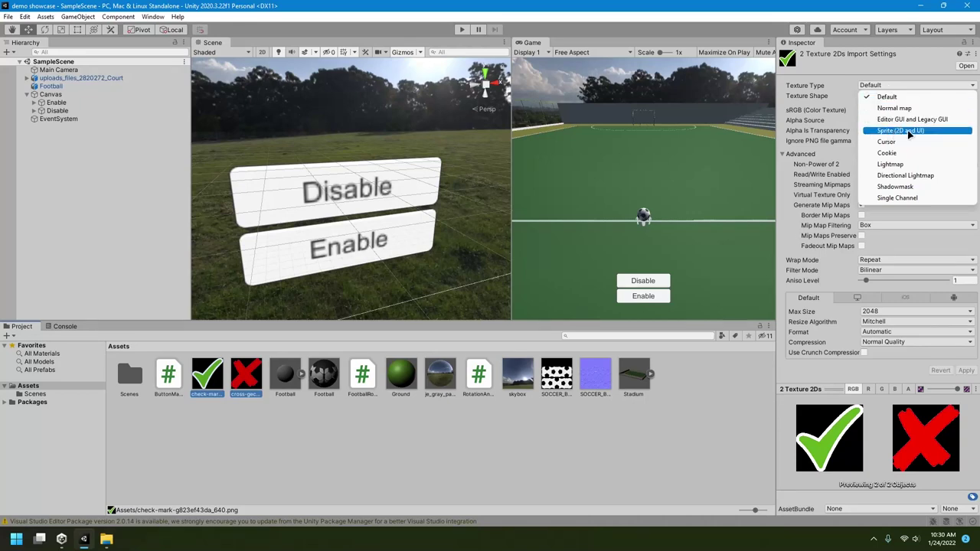
{"action": "left_click", "coordinate": [931, 132]}
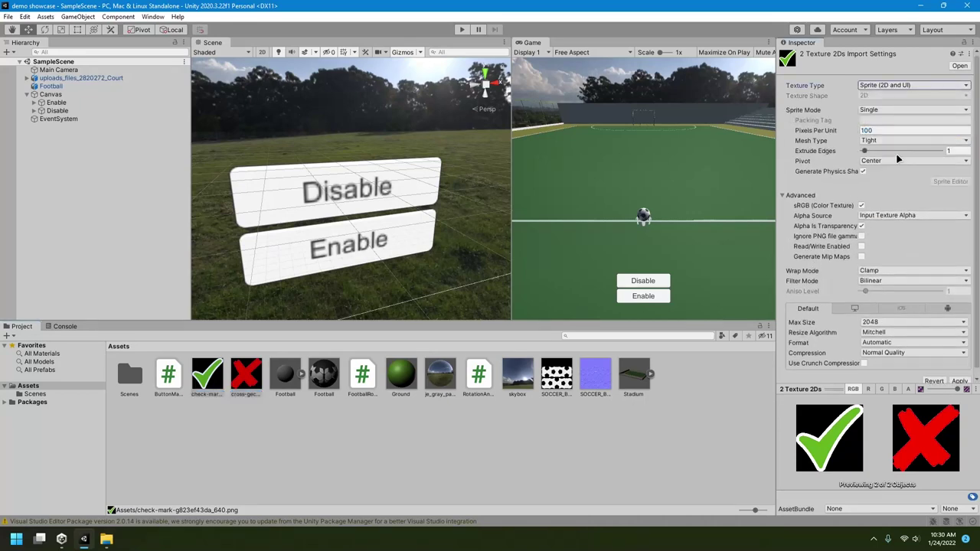
{"action": "scroll", "coordinate": [906, 344], "scroll_direction": "down", "scroll_amount": 1}
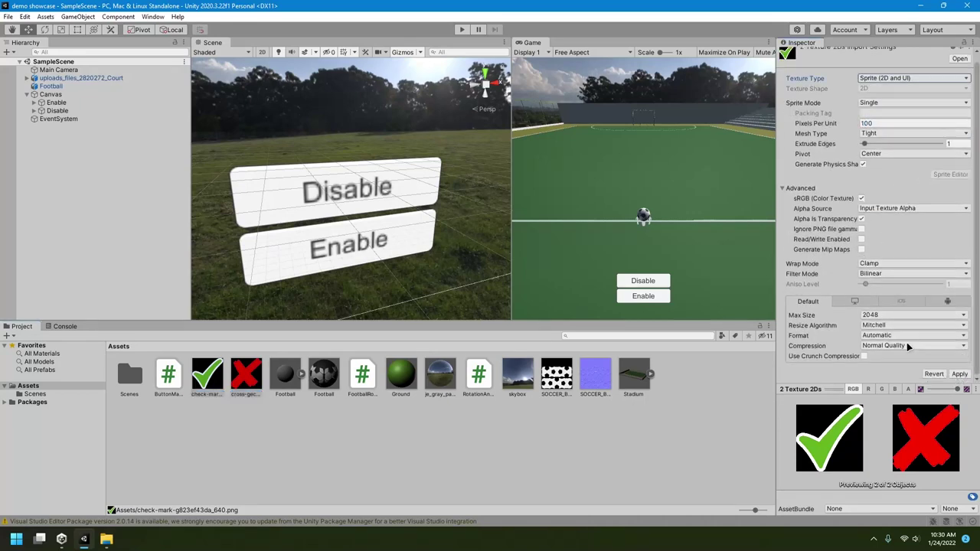
{"action": "left_click", "coordinate": [960, 375]}
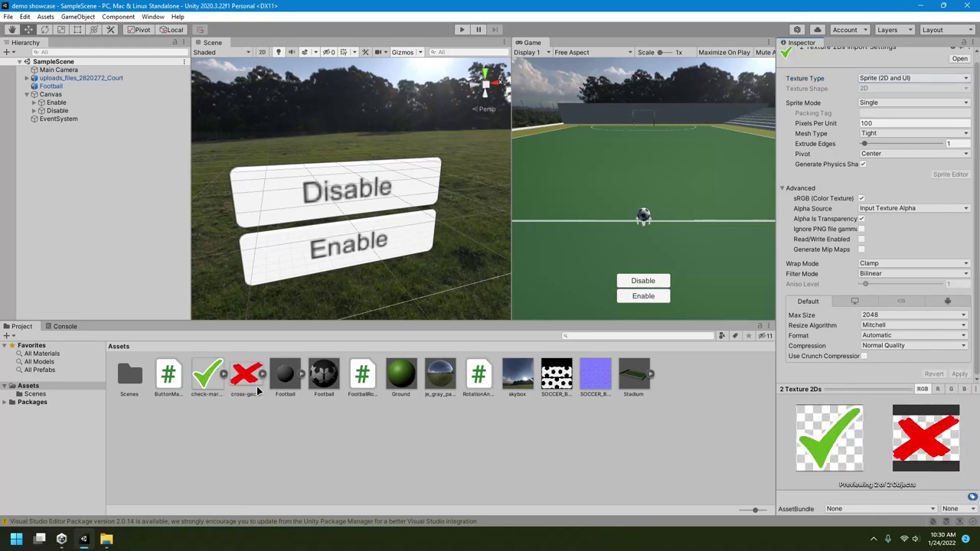
Examine the previews and import settings of the cross and check mark sprites individually.
{"action": "left_click", "coordinate": [245, 375]}
{"action": "left_click", "coordinate": [212, 382]}
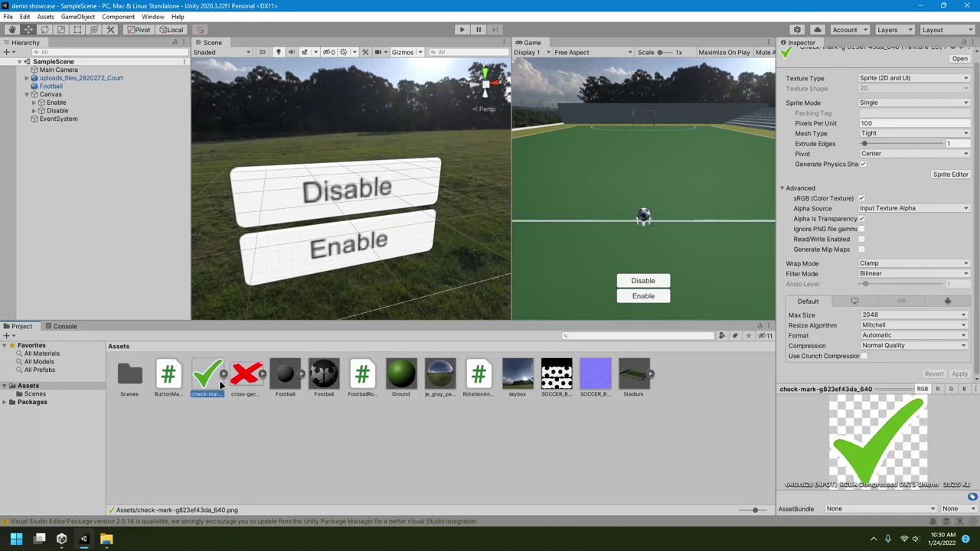
{"action": "left_click", "coordinate": [247, 387]}
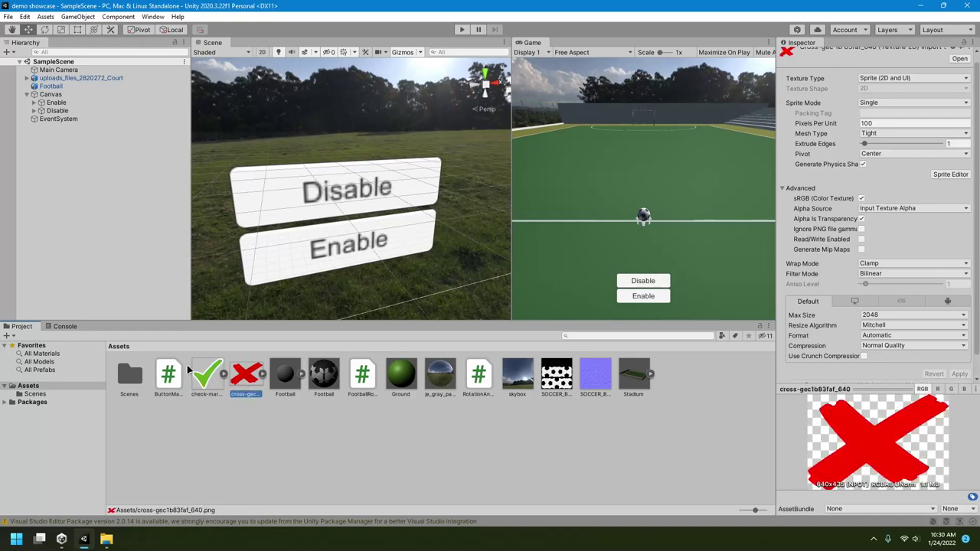
{"action": "left_click", "coordinate": [206, 387]}
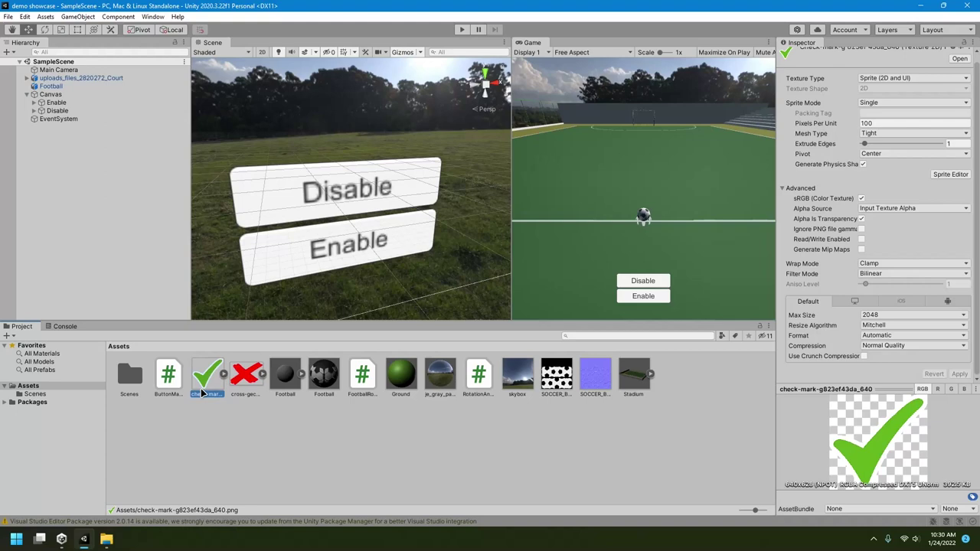
Assign the check mark sprite as the source image of the Enable button's Image component.
{"action": "left_click", "coordinate": [49, 102]}
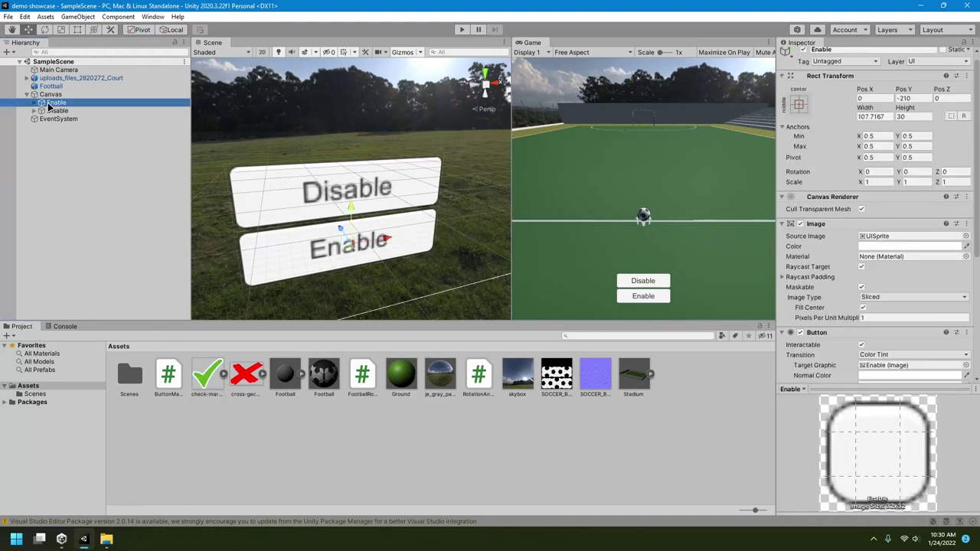
{"action": "left_click", "coordinate": [821, 225]}
{"action": "left_click", "coordinate": [836, 225]}
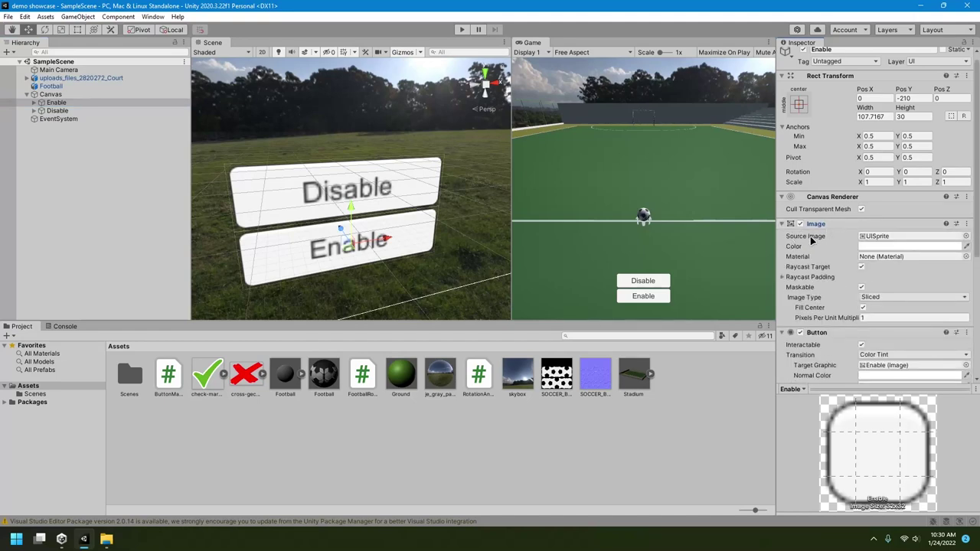
{"action": "left_click_drag", "start_coordinate": [207, 376], "coordinate": [886, 239]}
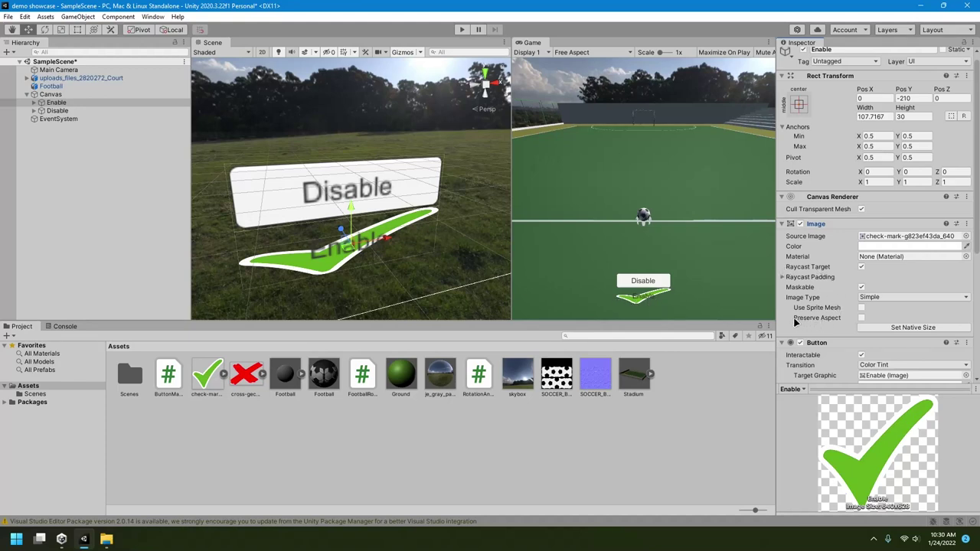
Preserve the aspect ratio of the Enable button's image and resize the button's rectangle to about 69 by 62.
{"action": "left_click", "coordinate": [861, 319]}
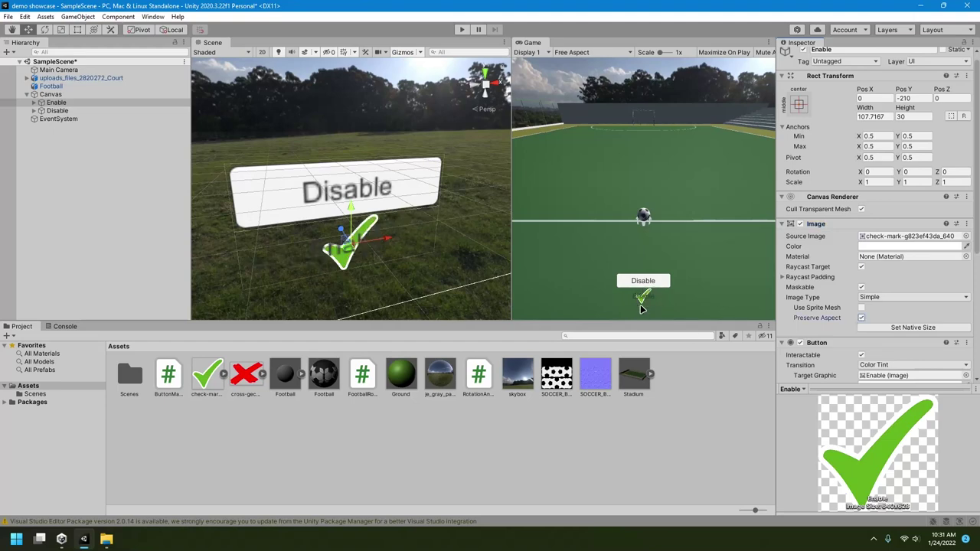
{"action": "left_click", "coordinate": [77, 29]}
{"action": "left_click_drag", "start_coordinate": [435, 228], "coordinate": [378, 227]}
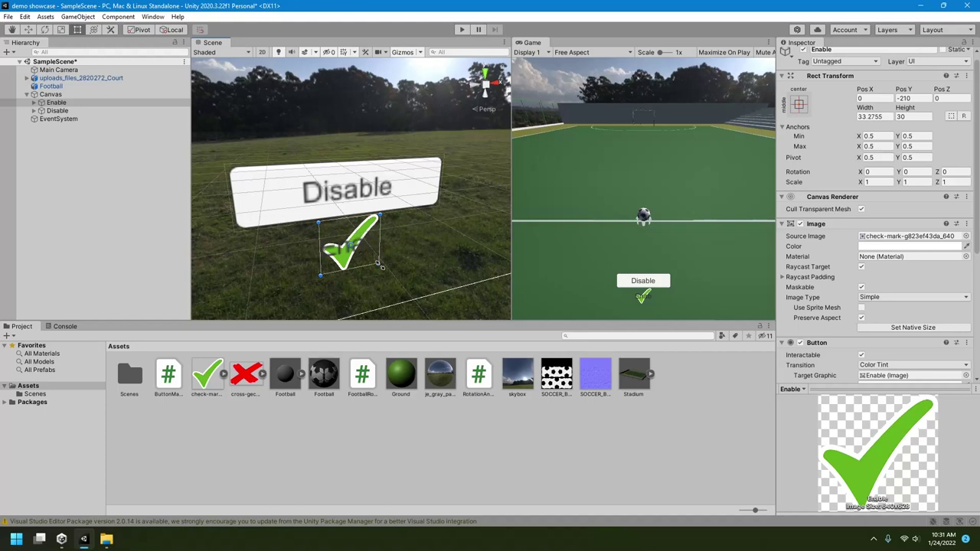
{"action": "left_click_drag", "start_coordinate": [380, 266], "coordinate": [412, 284], "text": "alt"}
Move the Enable button to the lower-left corner of the canvas, at about X -202 and Y -205.
{"action": "scroll", "coordinate": [412, 284], "scroll_direction": "down", "scroll_amount": 2}
{"action": "middle_click_drag", "start_coordinate": [412, 284], "coordinate": [419, 222]}
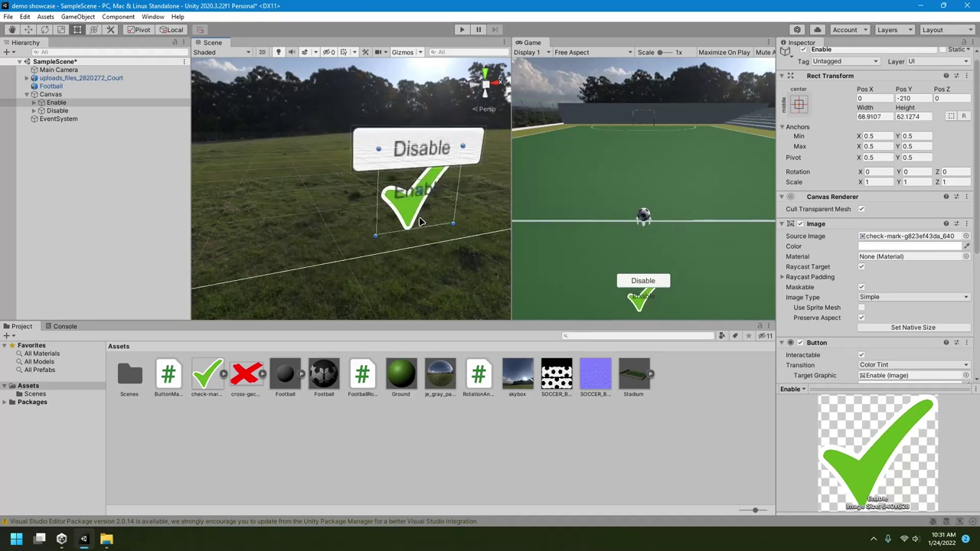
{"action": "scroll", "coordinate": [419, 222], "scroll_direction": "down", "scroll_amount": 4}
{"action": "middle_click_drag", "start_coordinate": [398, 184], "coordinate": [398, 216]}
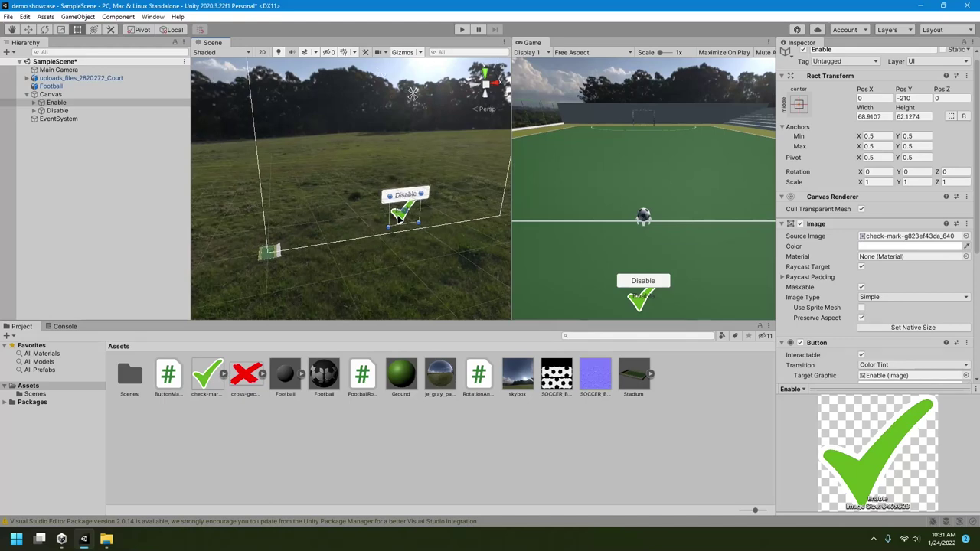
{"action": "left_click_drag", "start_coordinate": [398, 217], "coordinate": [289, 227]}
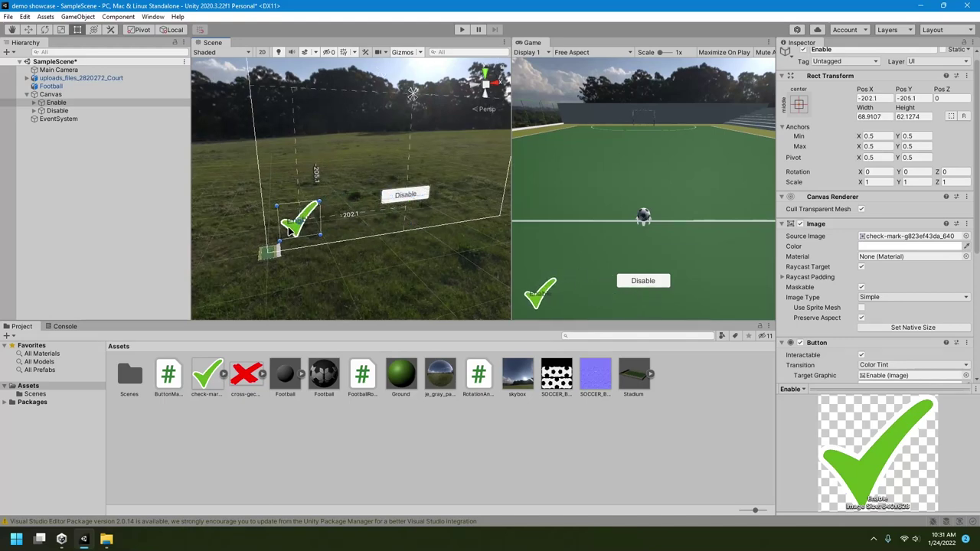
Assign the cross sprite as the source image of the Disable button and preserve its aspect ratio.
{"action": "left_click", "coordinate": [56, 111]}
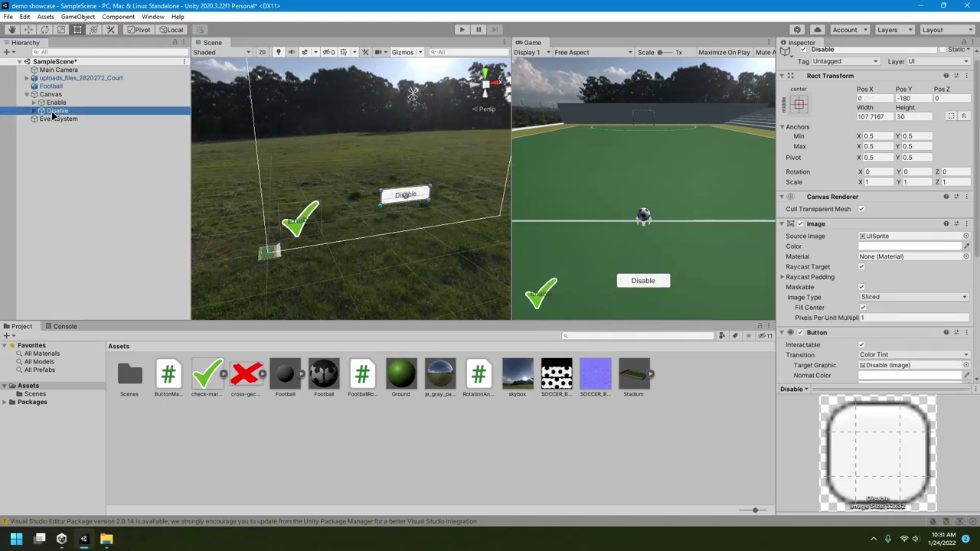
{"action": "left_click_drag", "start_coordinate": [250, 383], "coordinate": [876, 239]}
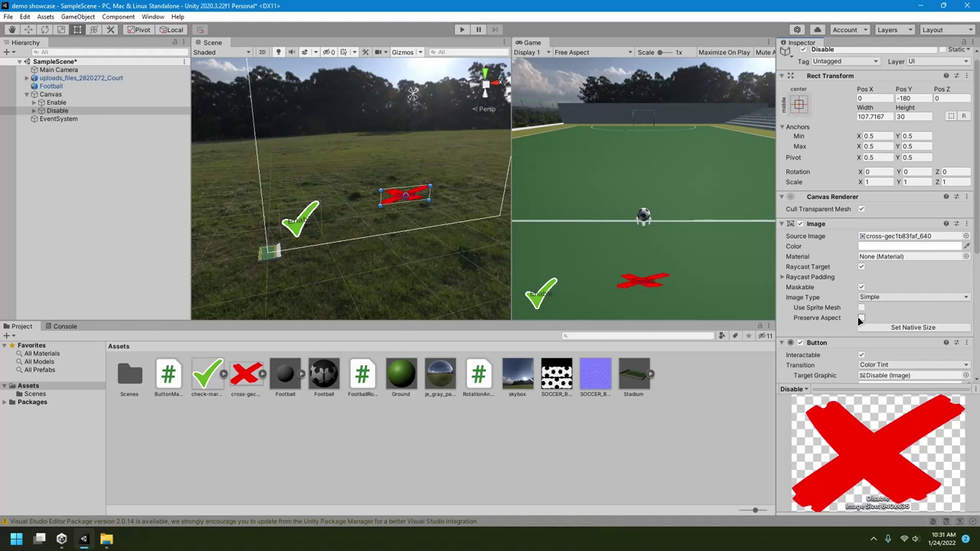
{"action": "left_click", "coordinate": [861, 318]}
Resize the Disable button to about 86 by 54 and move it near the canvas's lower-right corner, at about X 192 and Y -210.
{"action": "middle_click_drag", "start_coordinate": [391, 184], "coordinate": [375, 209]}
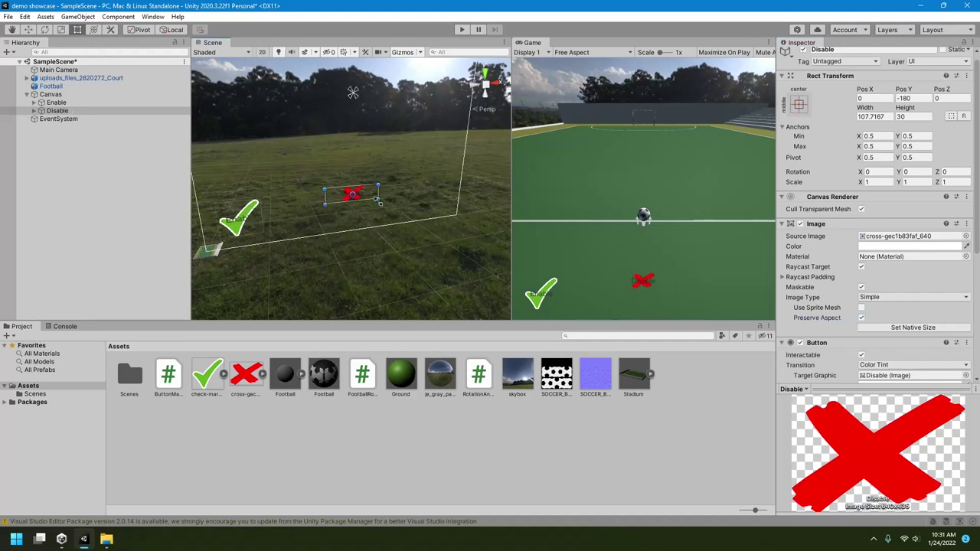
{"action": "left_click_drag", "start_coordinate": [380, 203], "coordinate": [444, 205]}
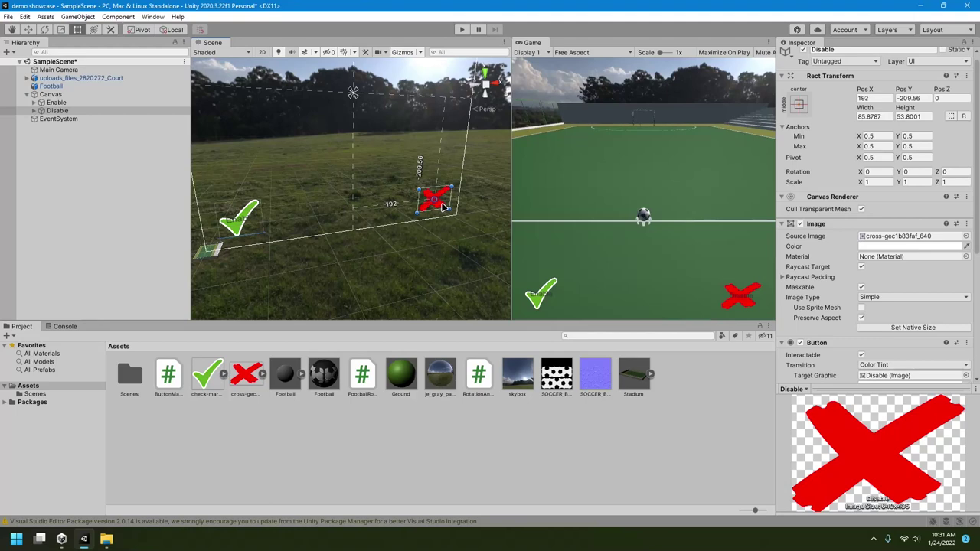
Delete the Text child objects of both the Enable and Disable buttons.
{"action": "left_click", "coordinate": [34, 110]}
{"action": "left_click", "coordinate": [34, 102]}
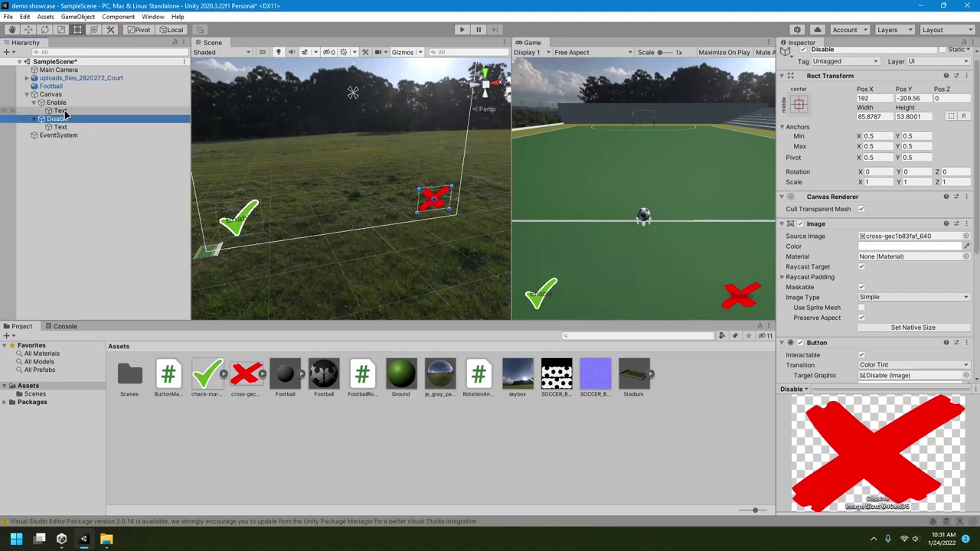
{"action": "left_click", "coordinate": [60, 111]}
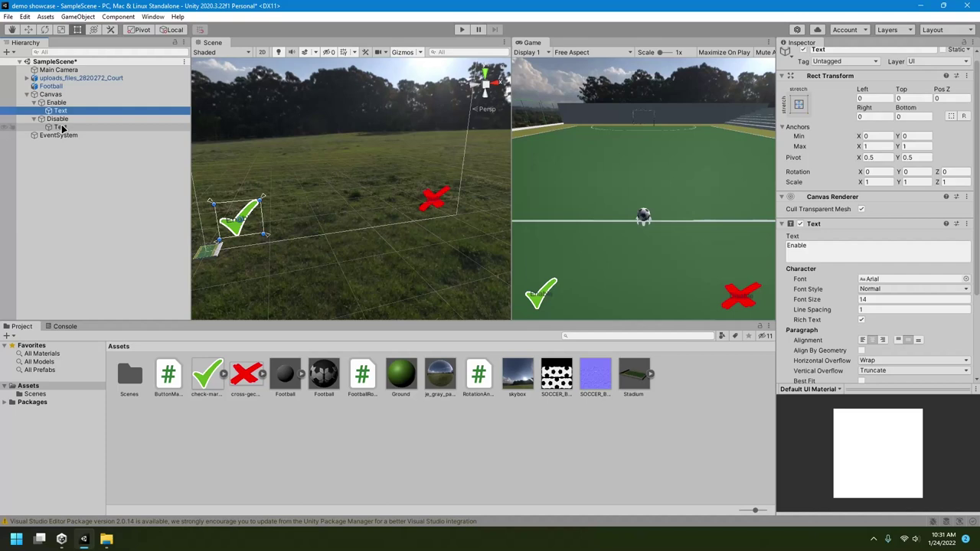
{"action": "left_click", "coordinate": [61, 119]}
{"action": "key", "text": "Delete"}
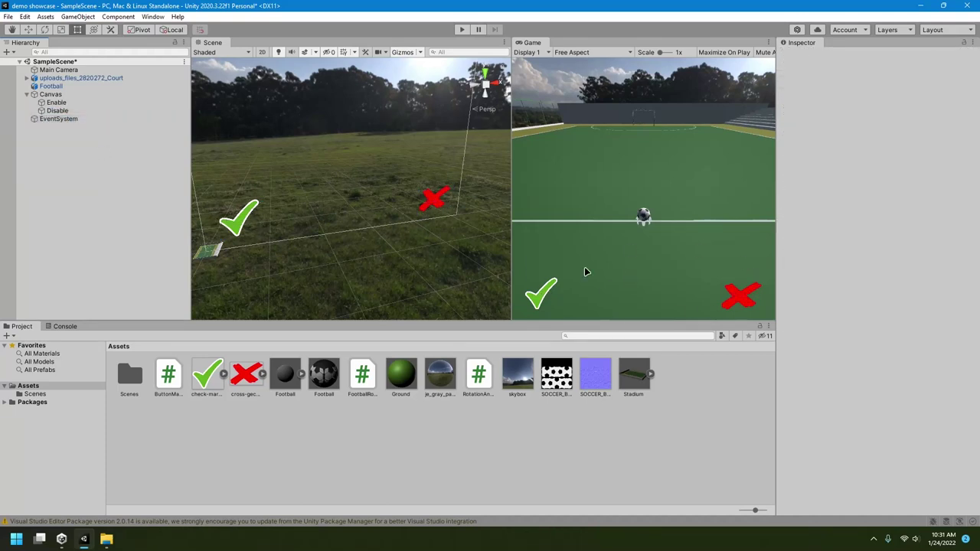
Run the scene and test the cross and check mark buttons in the Game view.
{"action": "left_click", "coordinate": [461, 29]}
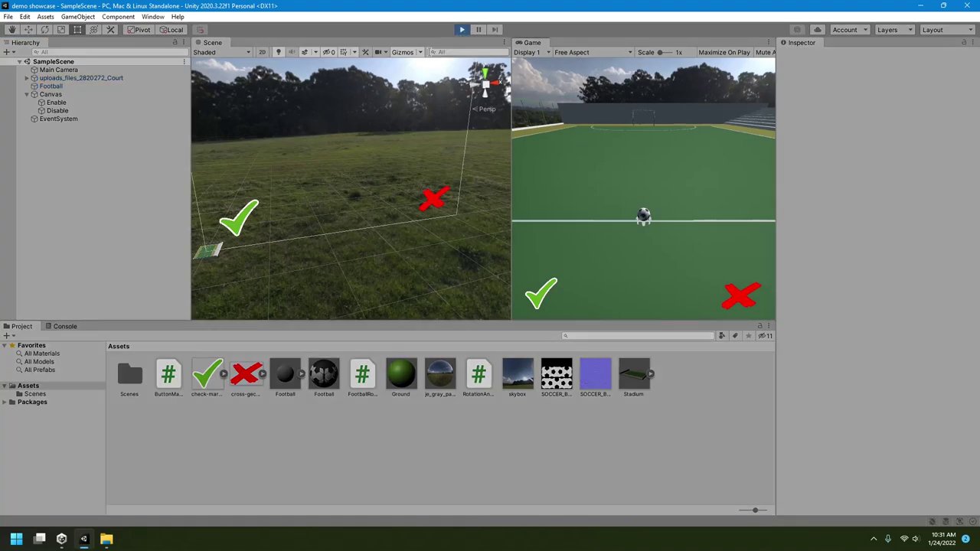
{"action": "left_click", "coordinate": [740, 302]}
{"action": "left_click", "coordinate": [540, 296]}
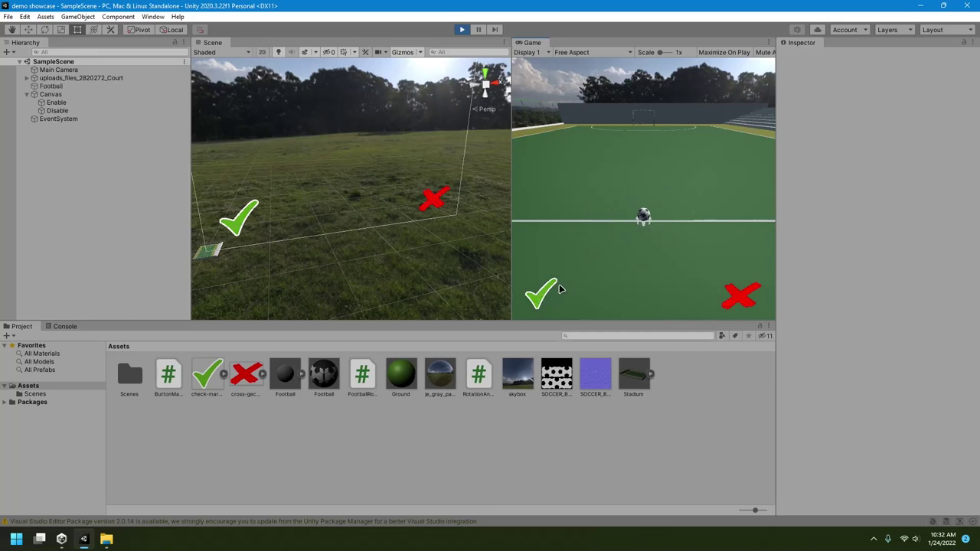
{"action": "left_click", "coordinate": [546, 293]}
{"action": "left_click", "coordinate": [734, 301]}
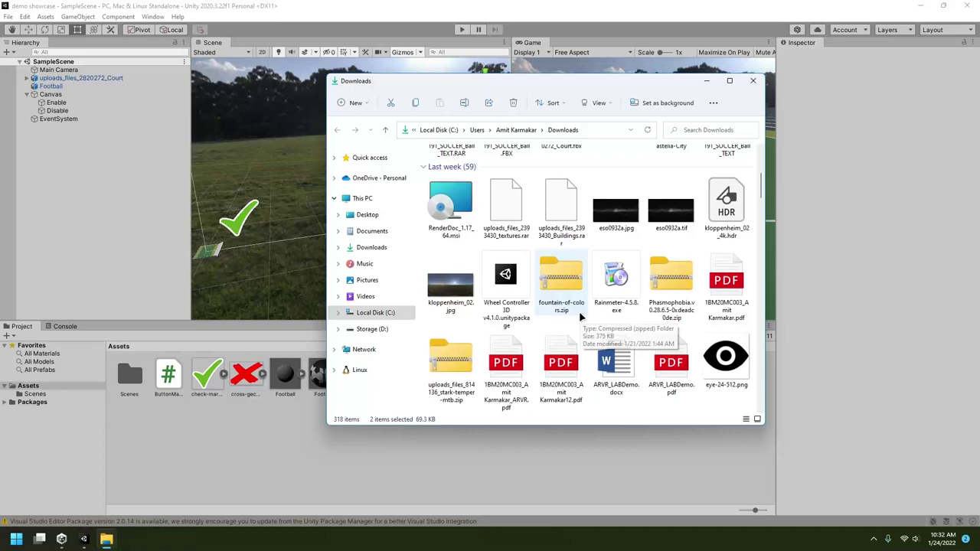
Find the Silent Partner - DC Love Go Go music file in the Downloads folder and import it into the Unity project's Assets.
{"action": "scroll", "coordinate": [580, 317], "scroll_direction": "up", "scroll_amount": 5}
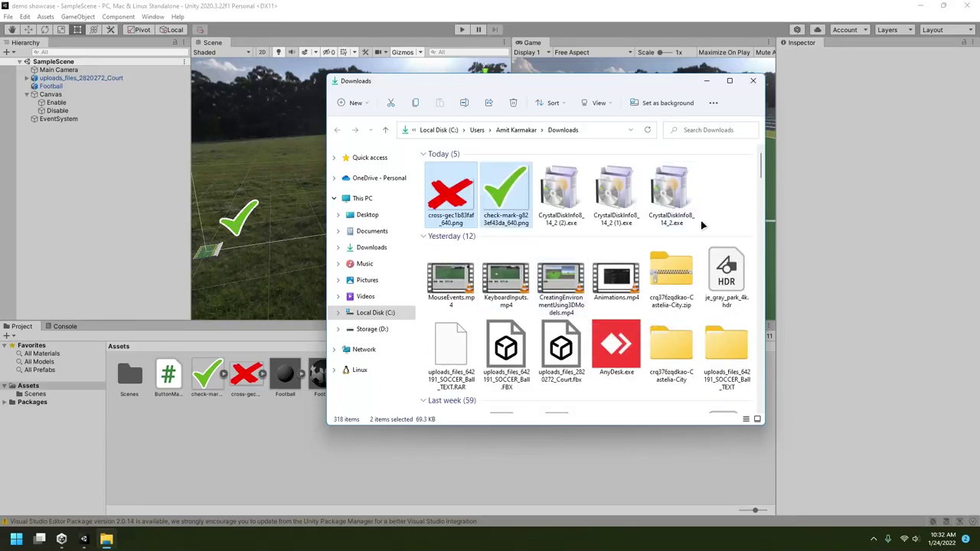
{"action": "scroll", "coordinate": [680, 268], "scroll_direction": "down", "scroll_amount": 3}
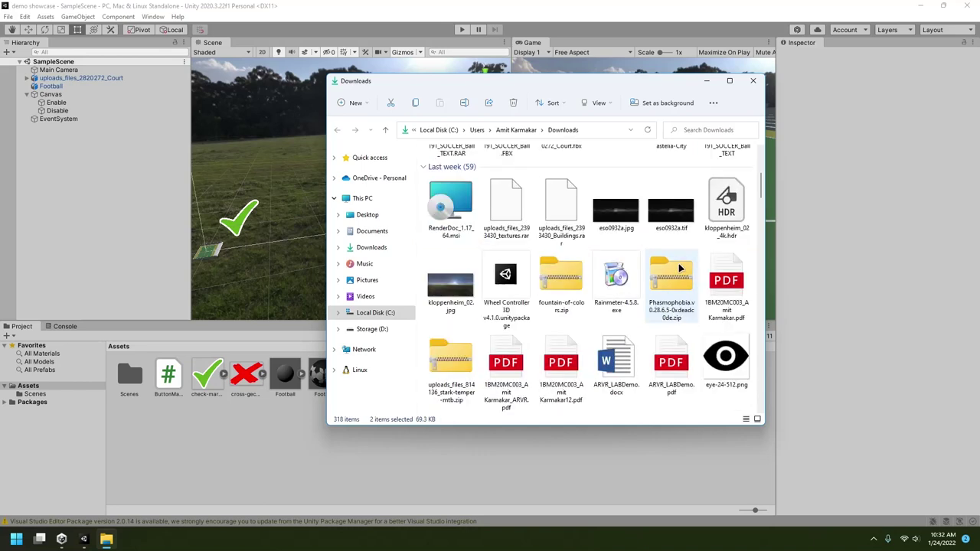
{"action": "scroll", "coordinate": [652, 279], "scroll_direction": "down", "scroll_amount": 2}
{"action": "scroll", "coordinate": [648, 294], "scroll_direction": "up", "scroll_amount": 6}
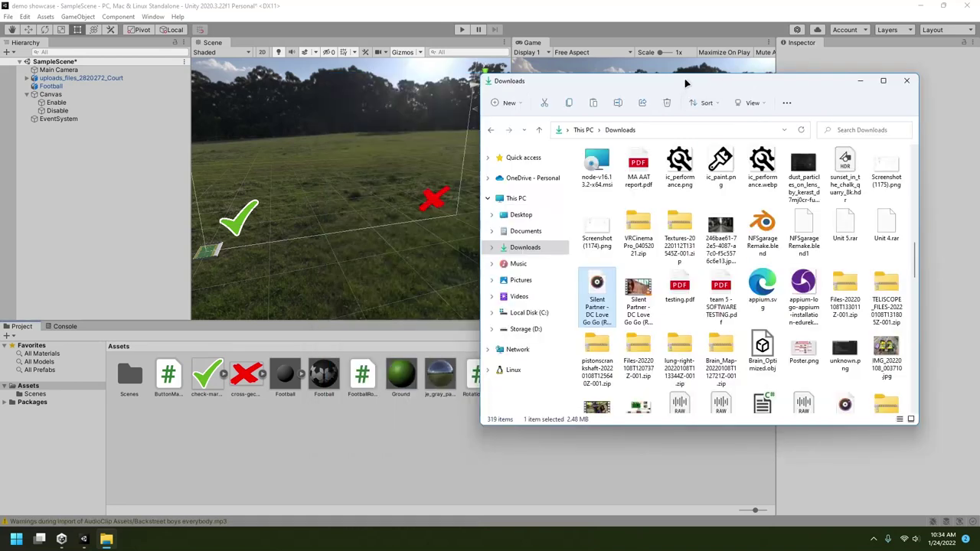
{"action": "left_click_drag", "start_coordinate": [687, 84], "coordinate": [725, 68]}
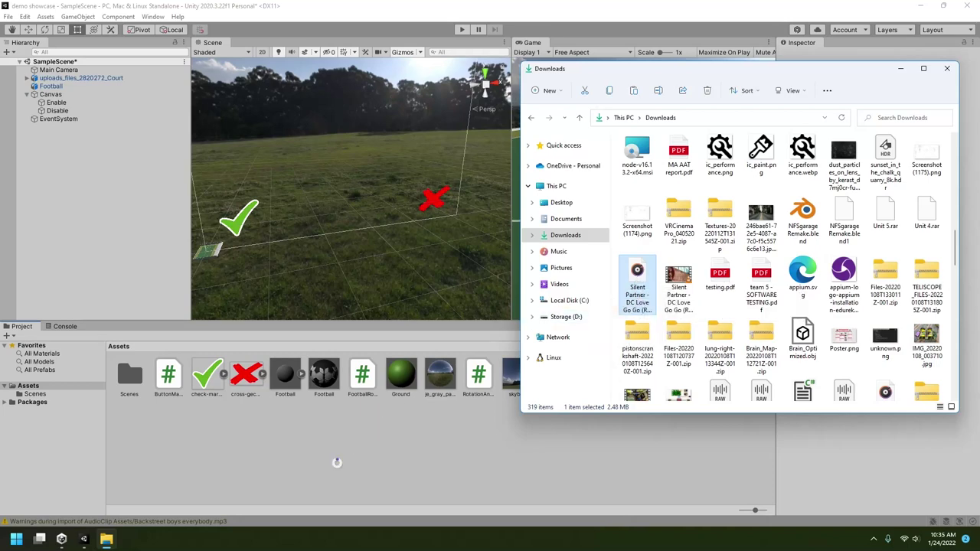
{"action": "left_click", "coordinate": [538, 403]}
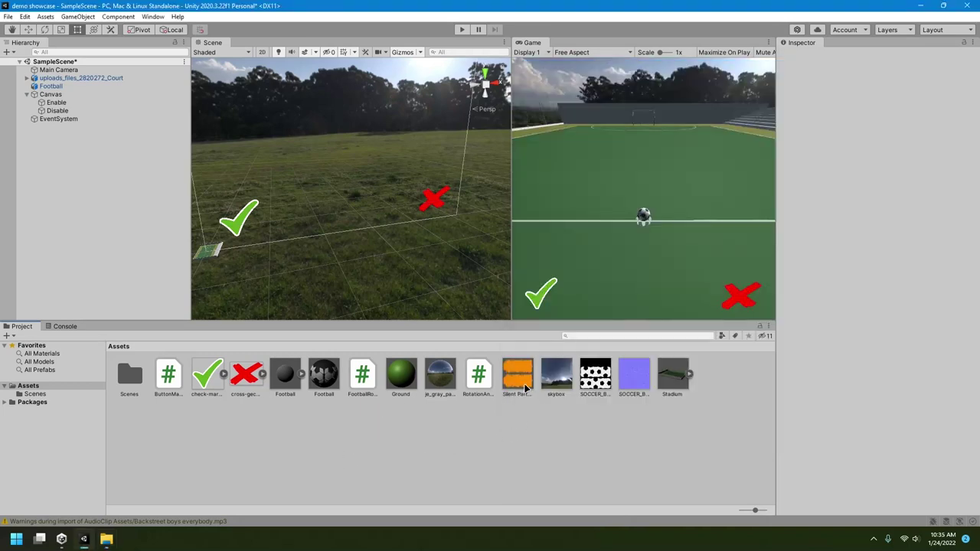
Play a preview of the imported Silent Partner audio clip and view its import settings.
{"action": "left_click", "coordinate": [518, 379]}
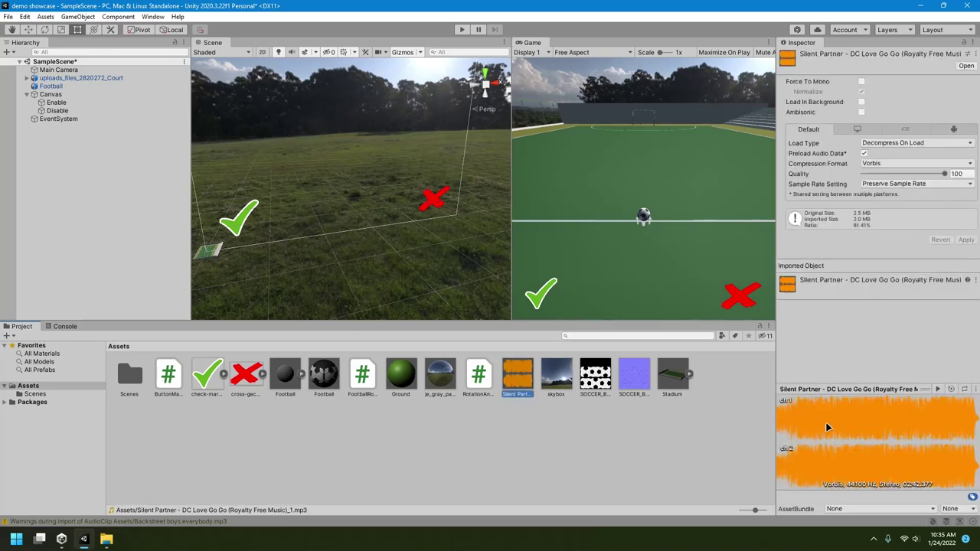
{"action": "left_click", "coordinate": [938, 389]}
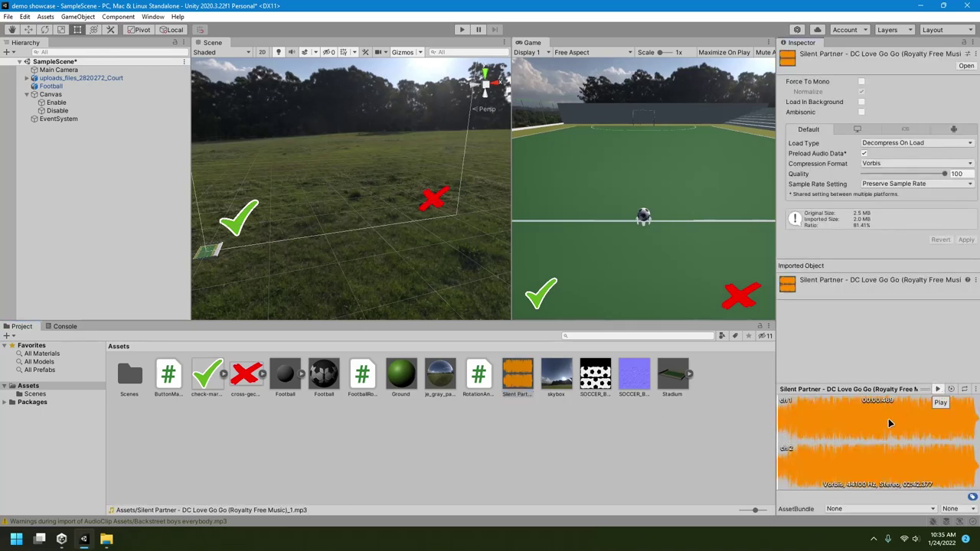
{"action": "left_click", "coordinate": [523, 388], "text": "ctrl"}
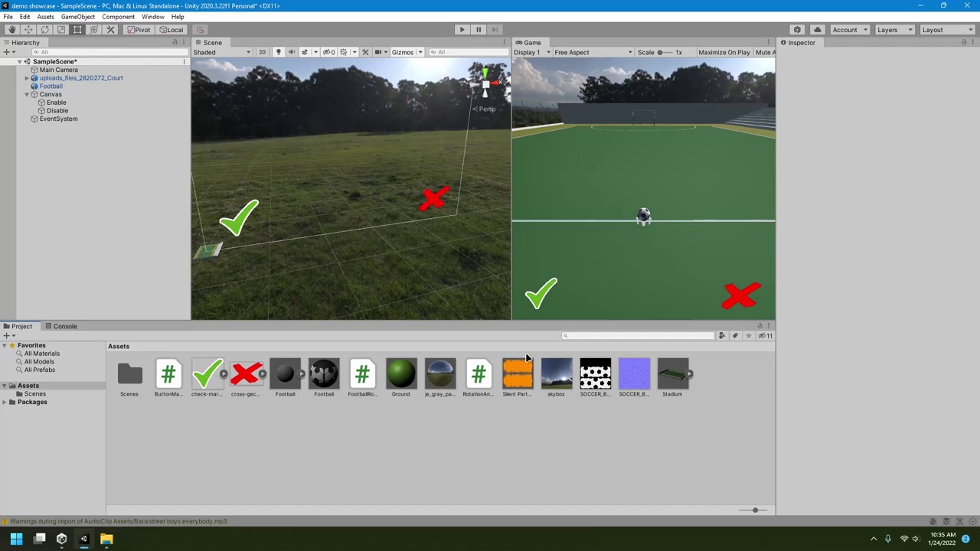
Add the Silent Partner audio clip to the scene hierarchy as a new object with an Audio Source.
{"action": "left_click", "coordinate": [519, 375]}
{"action": "left_click", "coordinate": [518, 375], "text": "ctrl"}
{"action": "left_click_drag", "start_coordinate": [65, 207], "coordinate": [64, 203]}
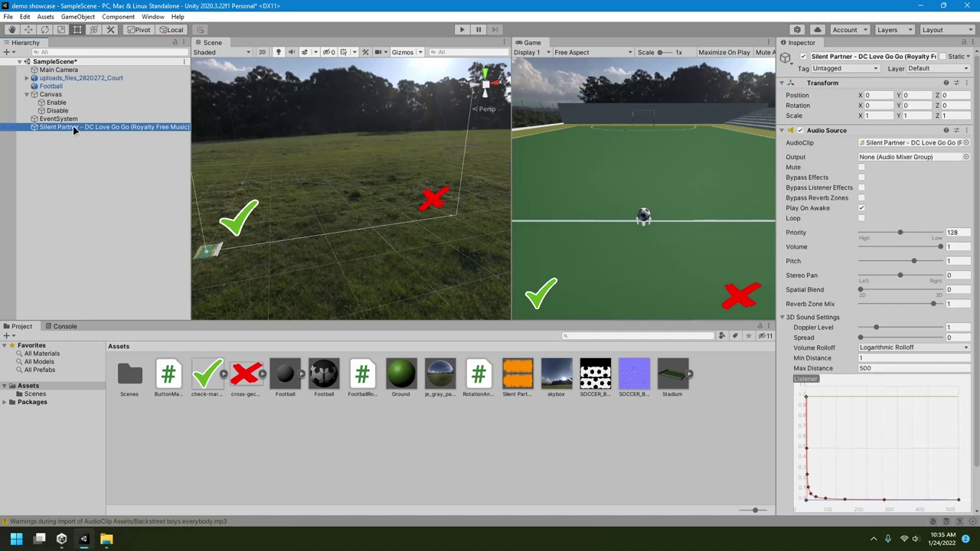
Review the Audio Source component with its assigned clip and enable Loop for the music.
{"action": "left_click", "coordinate": [828, 131]}
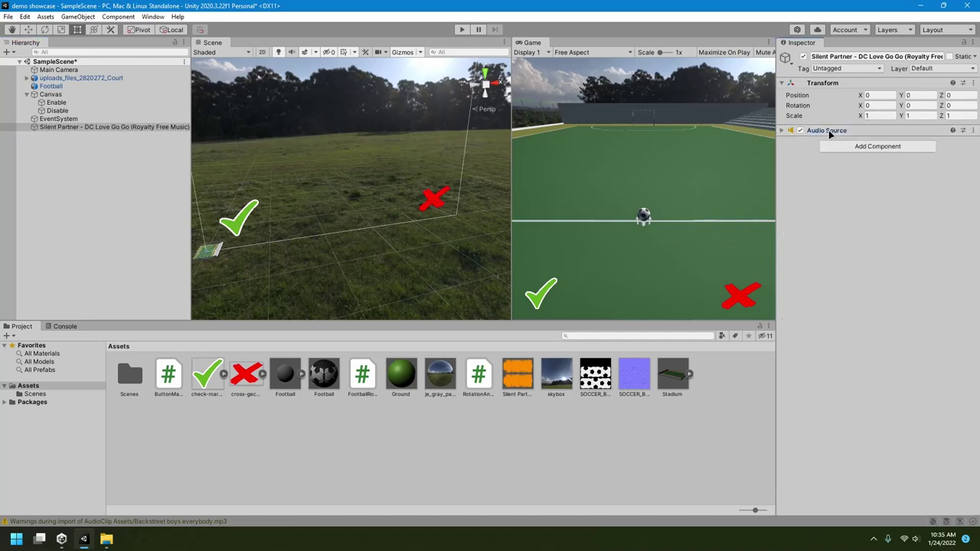
{"action": "left_click", "coordinate": [830, 131]}
{"action": "left_click", "coordinate": [881, 144]}
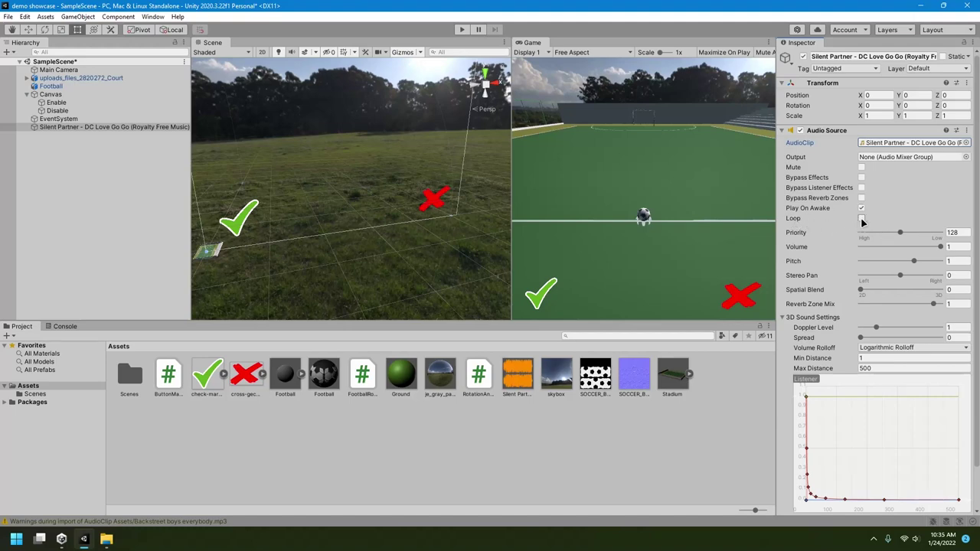
{"action": "left_click", "coordinate": [862, 219]}
Examine the Audio Source's Volume, Pitch and 3D sound settings, and try Spatial Blend at full 3D before returning it to 0.
{"action": "left_click_drag", "start_coordinate": [941, 250], "coordinate": [966, 255]}
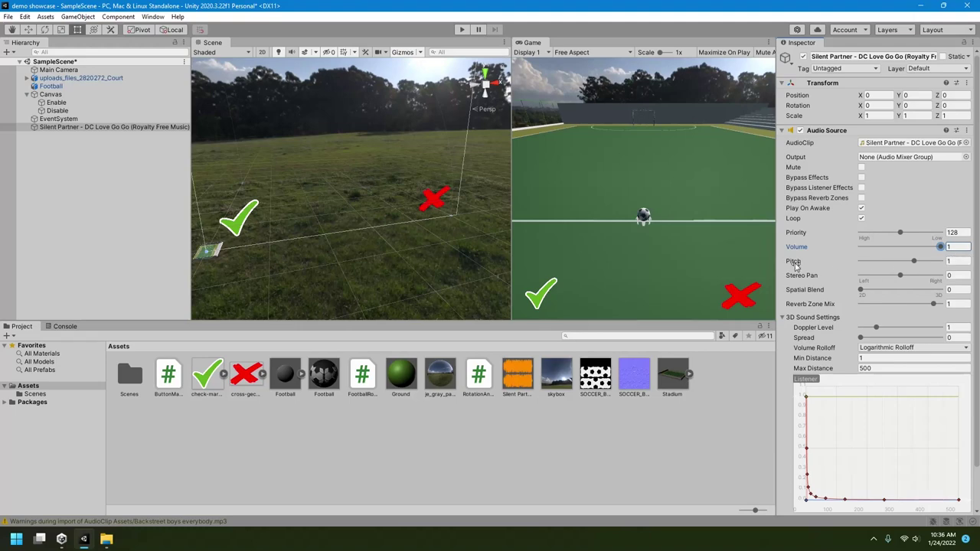
{"action": "left_click", "coordinate": [913, 261]}
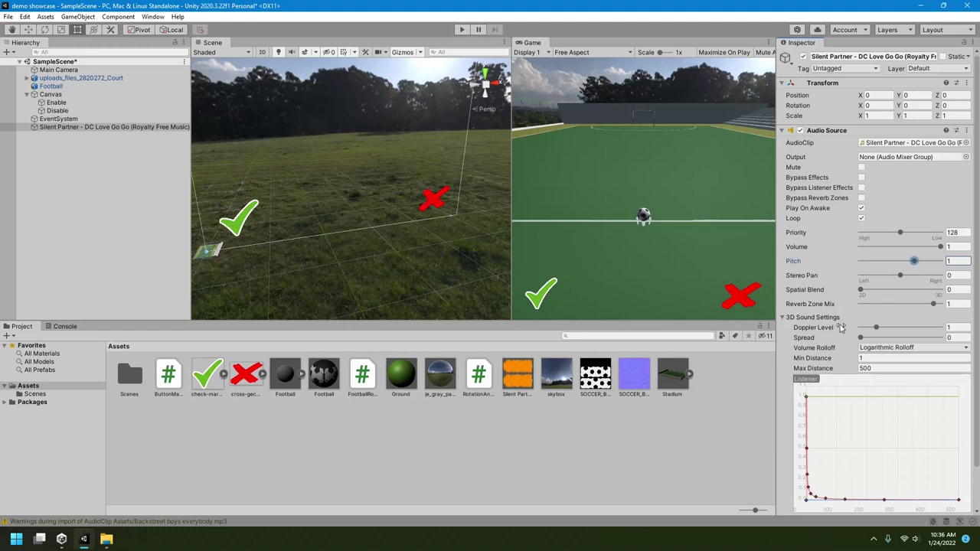
{"action": "left_click", "coordinate": [801, 294]}
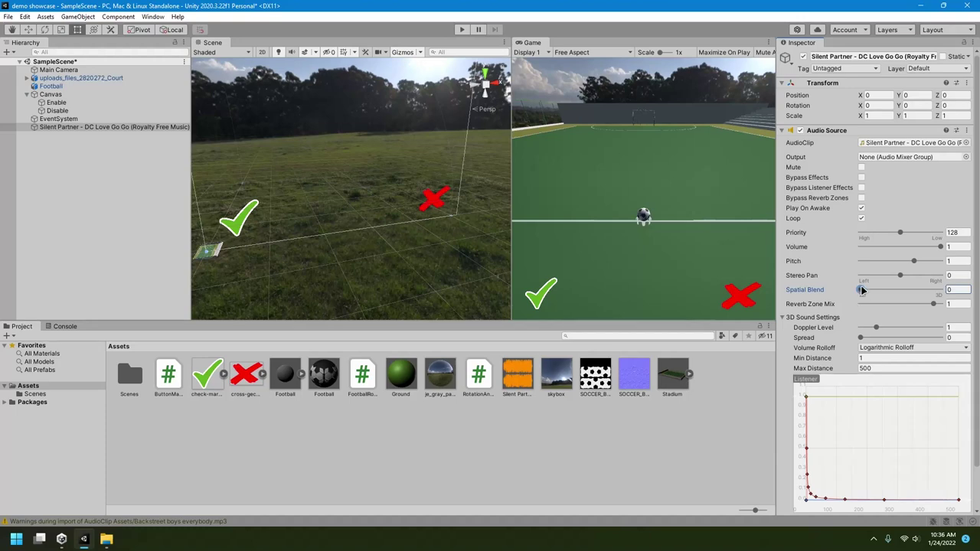
{"action": "left_click_drag", "start_coordinate": [861, 290], "coordinate": [956, 290]}
{"action": "left_click_drag", "start_coordinate": [941, 293], "coordinate": [843, 295]}
{"action": "scroll", "coordinate": [808, 307], "scroll_direction": "down", "scroll_amount": 2}
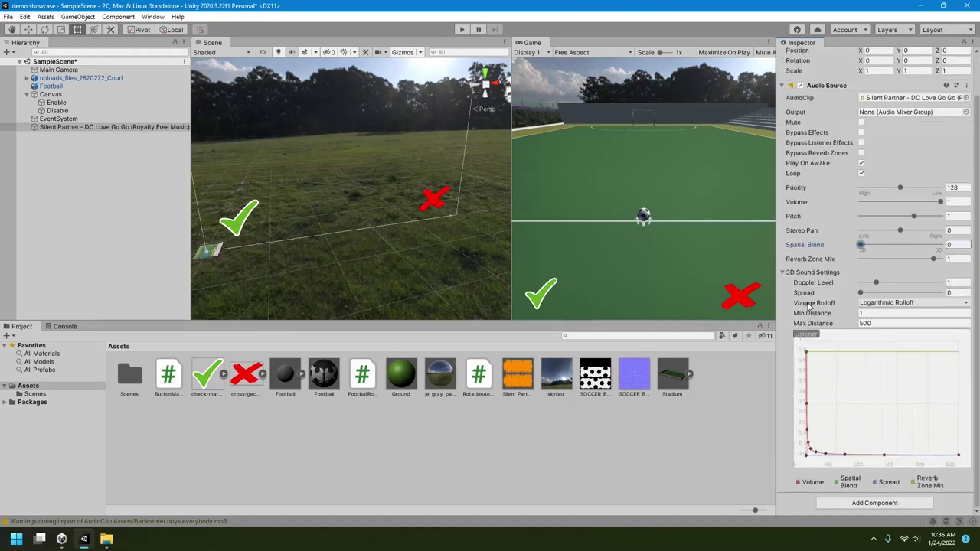
{"action": "scroll", "coordinate": [807, 310], "scroll_direction": "up", "scroll_amount": 2}
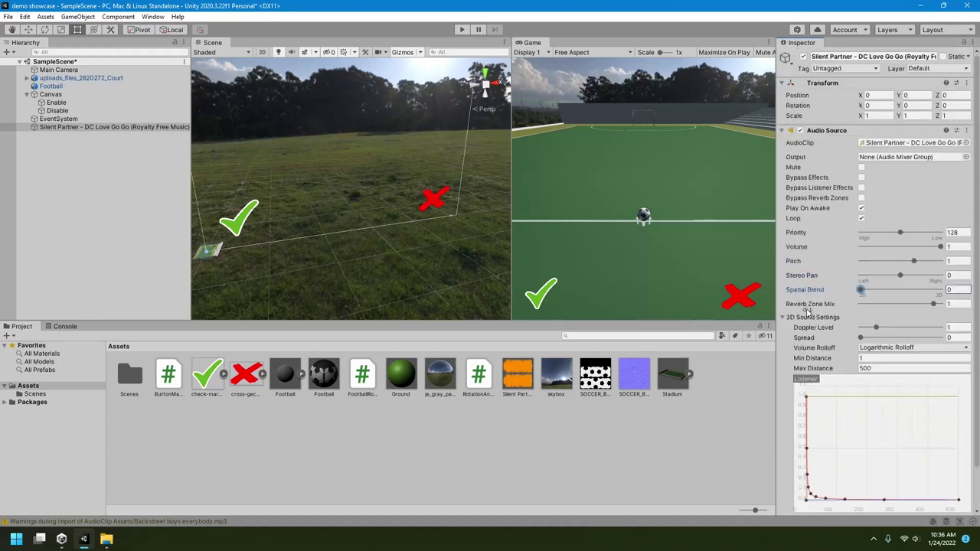
Run the scene to test the background music, kick the football in the Game view, and stop the playback.
{"action": "left_click", "coordinate": [461, 30]}
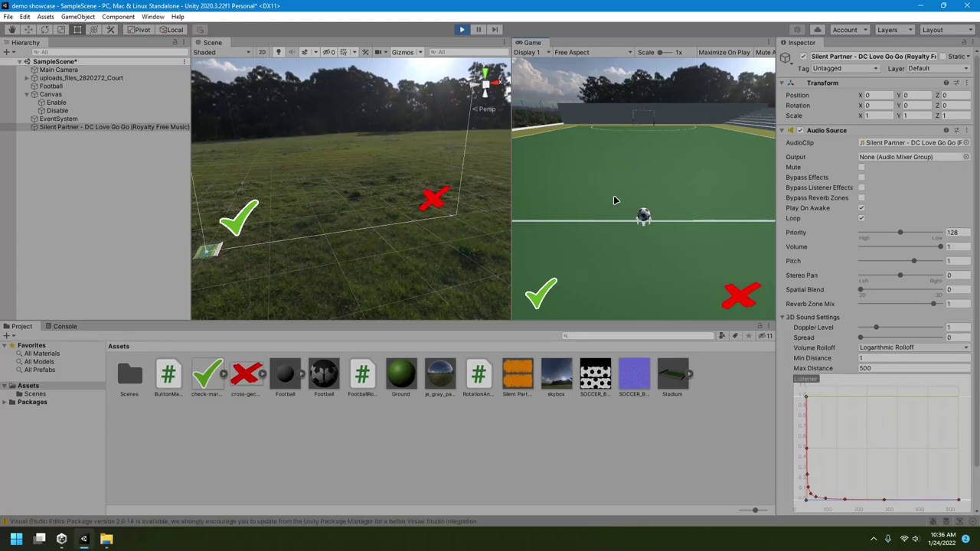
{"action": "left_click", "coordinate": [625, 212]}
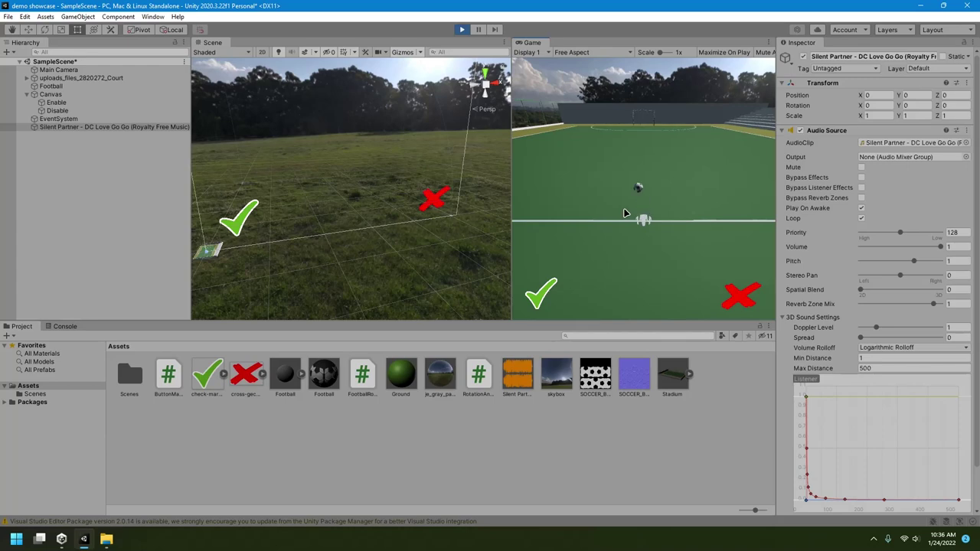
{"action": "left_click", "coordinate": [463, 31]}
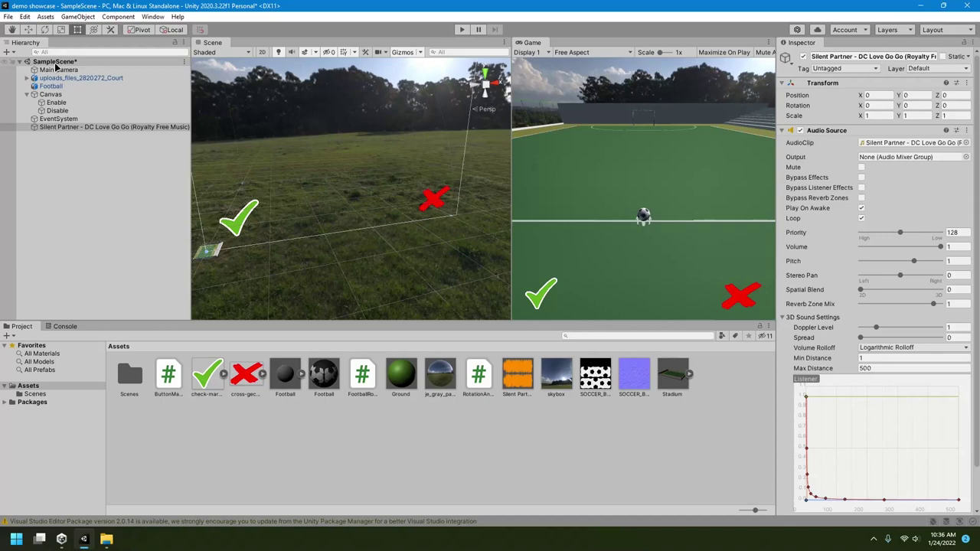